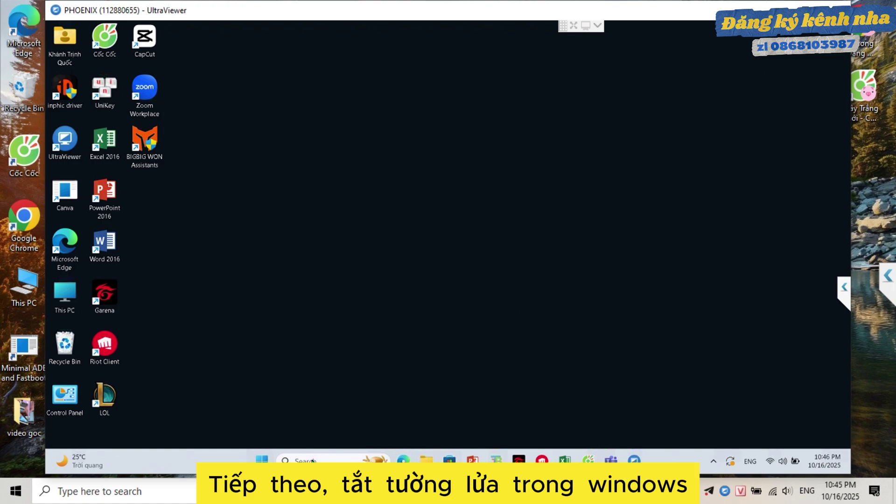
Step: Open Windows Security on the remote computer and go to the management page for its Virus & threat protection settings
click(311, 460)
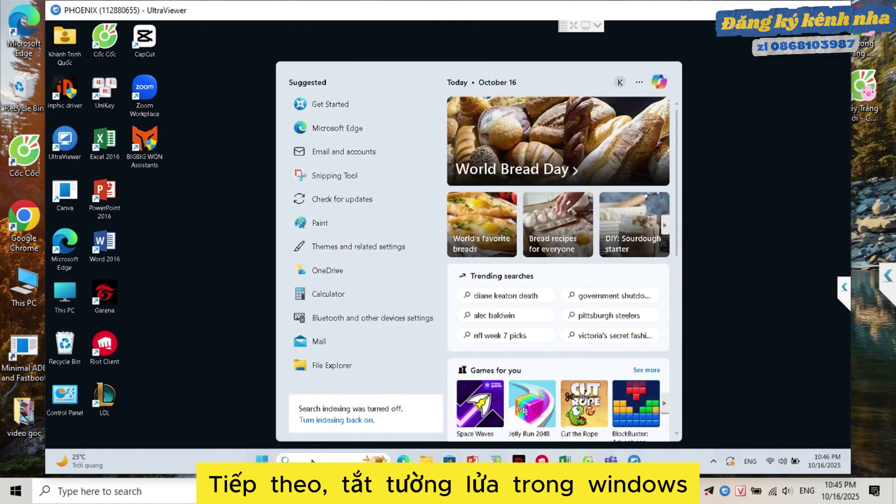
text(secu)
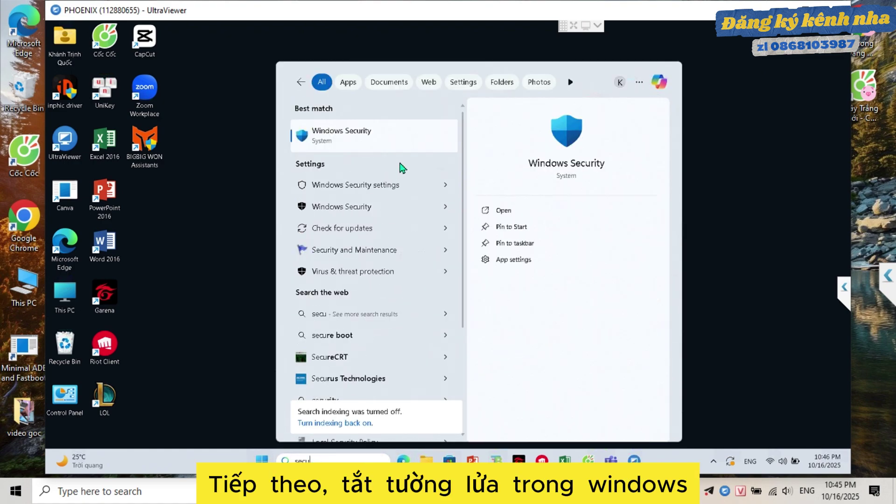
click(378, 145)
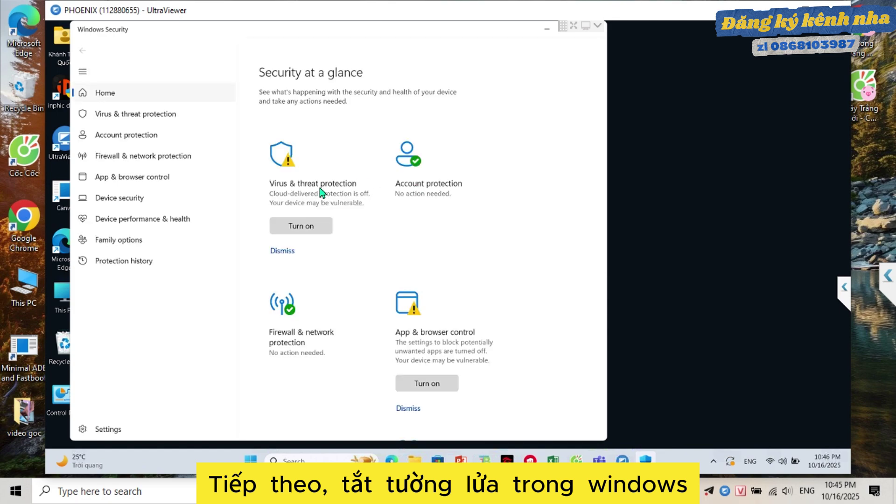
click(320, 190)
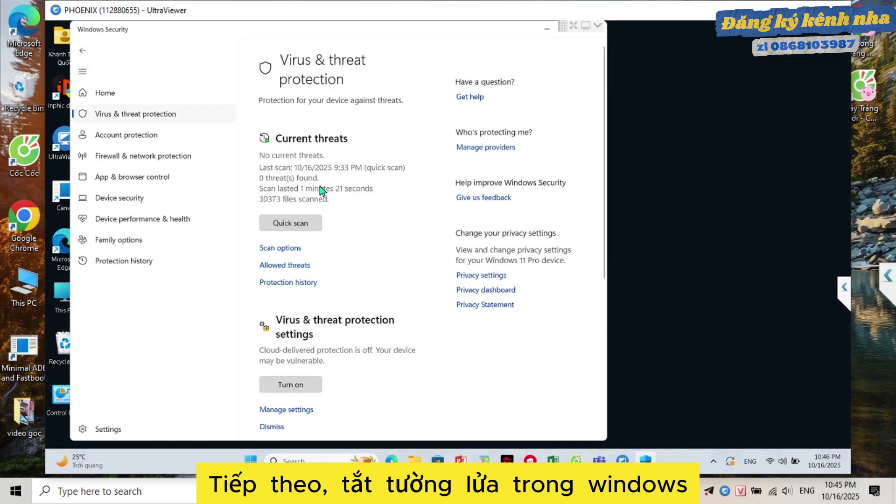
click(310, 410)
Step: Turn off Real-time protection, Automatic sample submission and Tamper Protection, allowing Windows Security to make changes
click(271, 222)
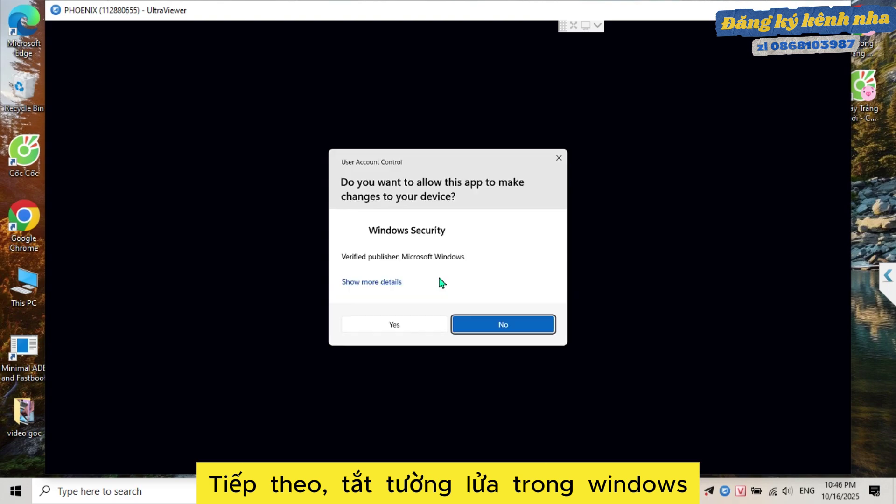
click(395, 325)
scroll(331, 301, down, 1)
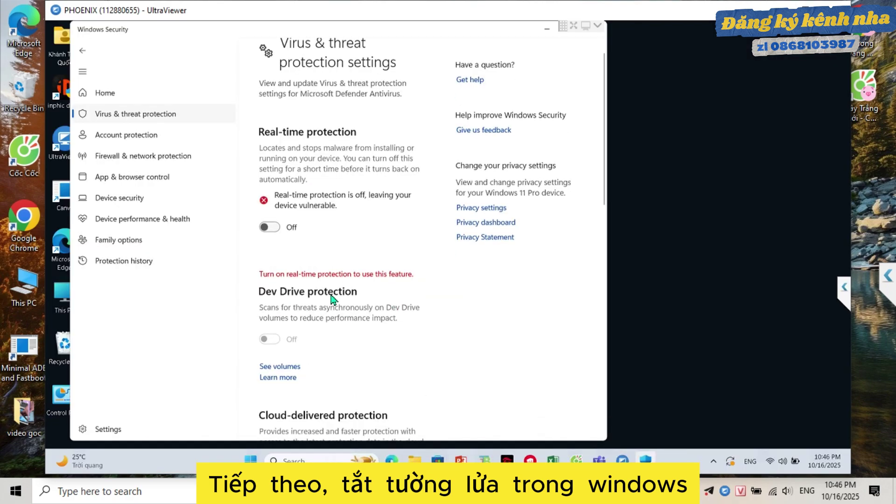
scroll(332, 298, down, 7)
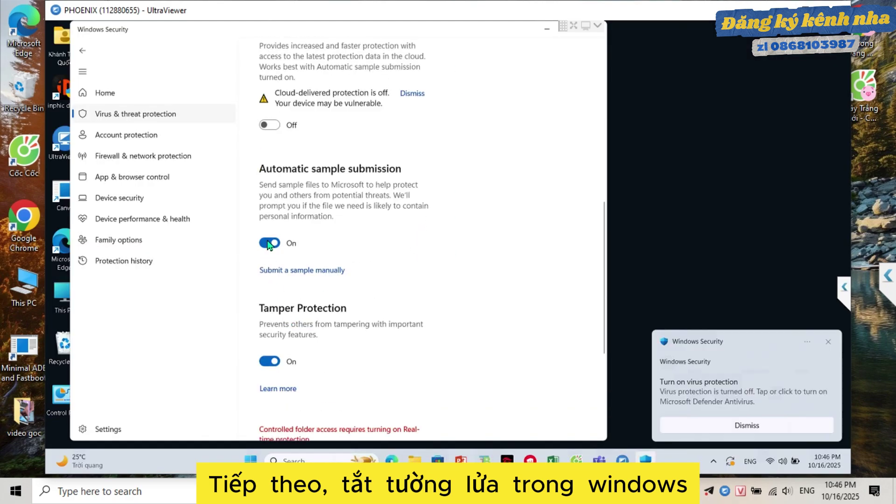
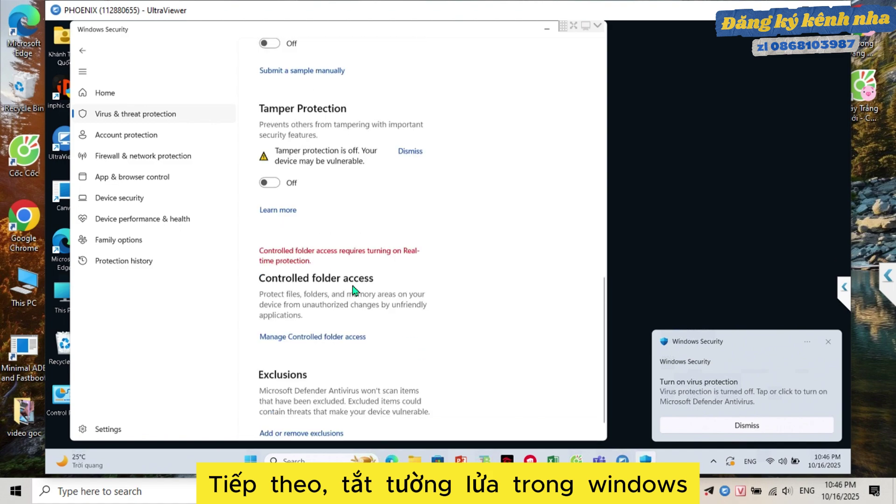
scroll(355, 290, down, 1)
Step: In the Reputation-based protection settings, turn off Check apps and files and SmartScreen for Microsoft Edge, approving the change
click(142, 181)
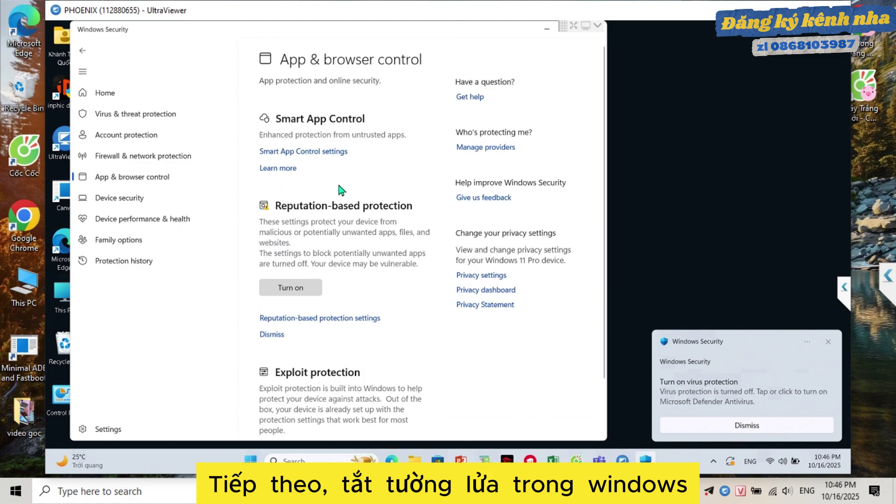
click(342, 319)
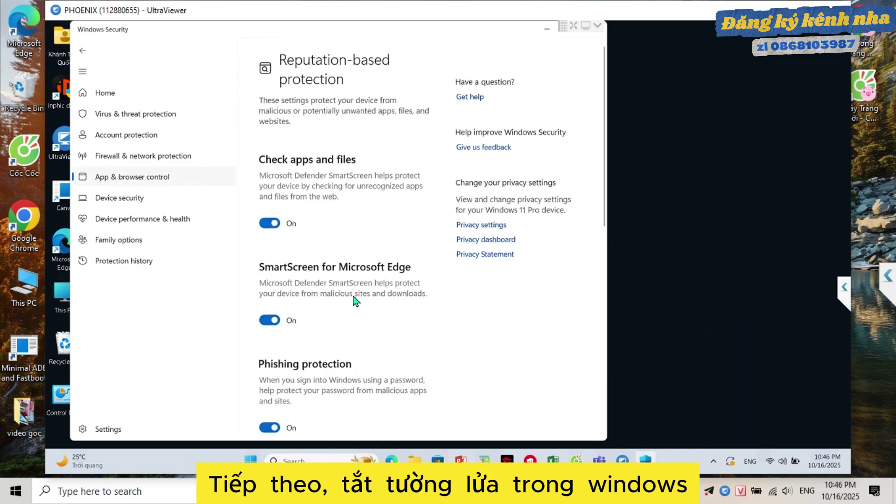
click(262, 224)
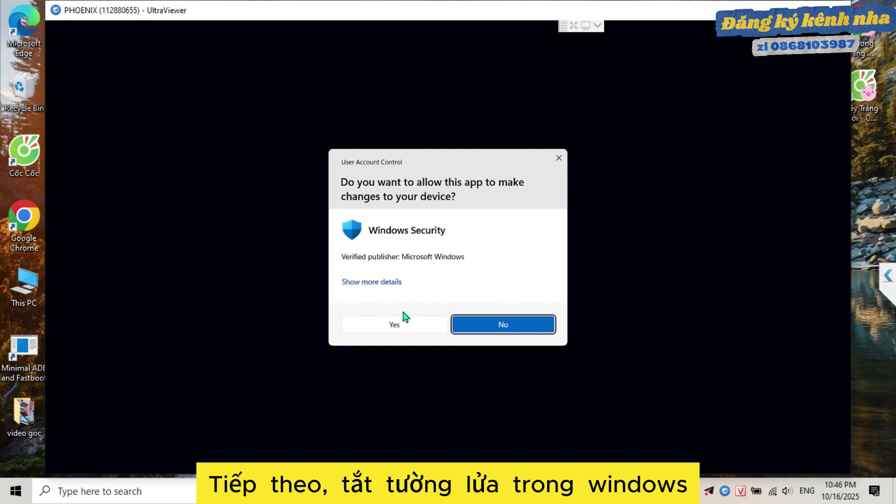
click(396, 325)
click(268, 340)
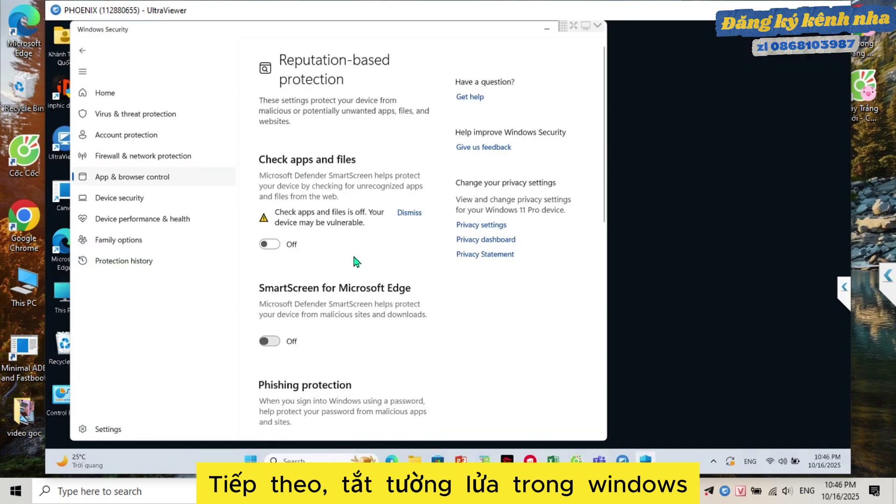
Step: Turn off Phishing protection and SmartScreen for Microsoft Store apps, then close Windows Security
scroll(355, 259, down, 3)
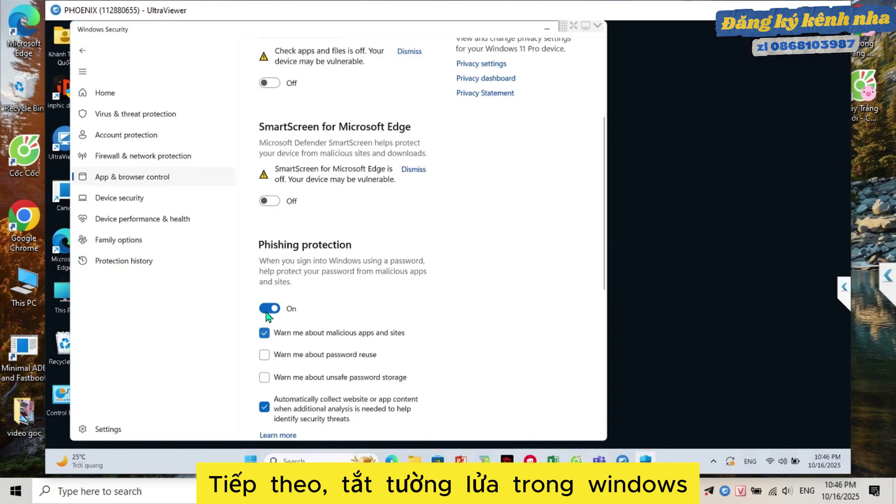
click(267, 312)
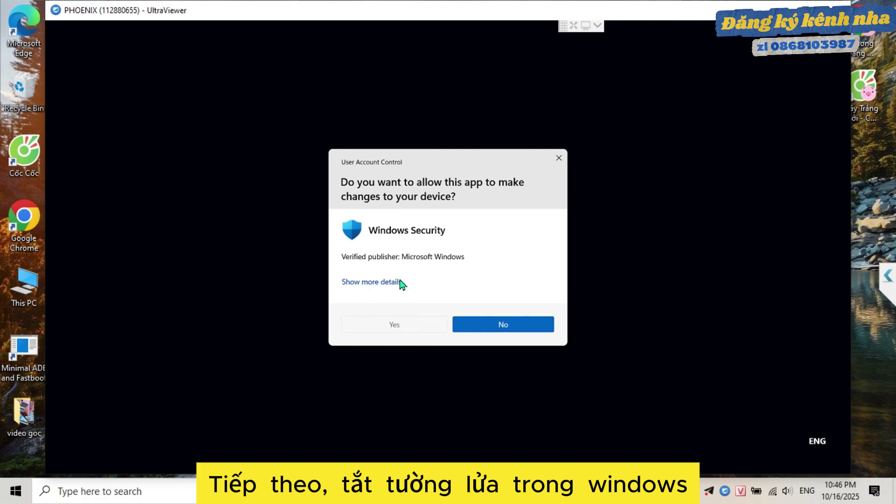
click(394, 325)
scroll(380, 244, down, 5)
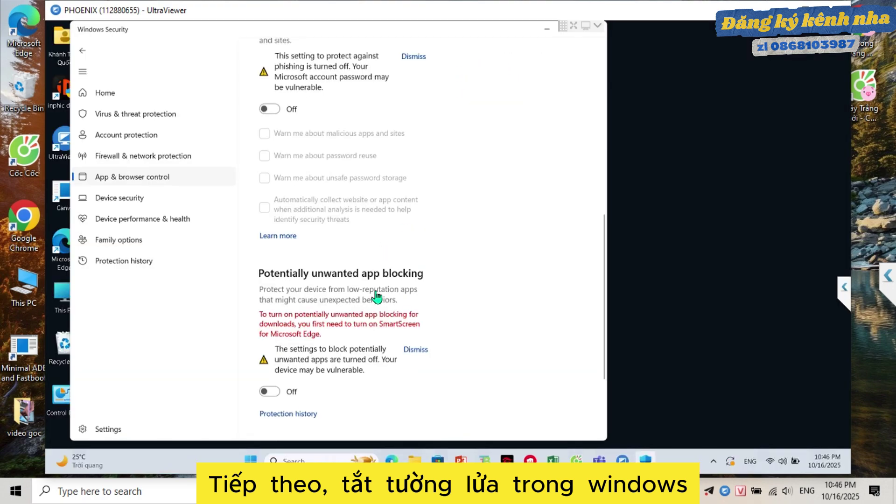
scroll(377, 296, down, 3)
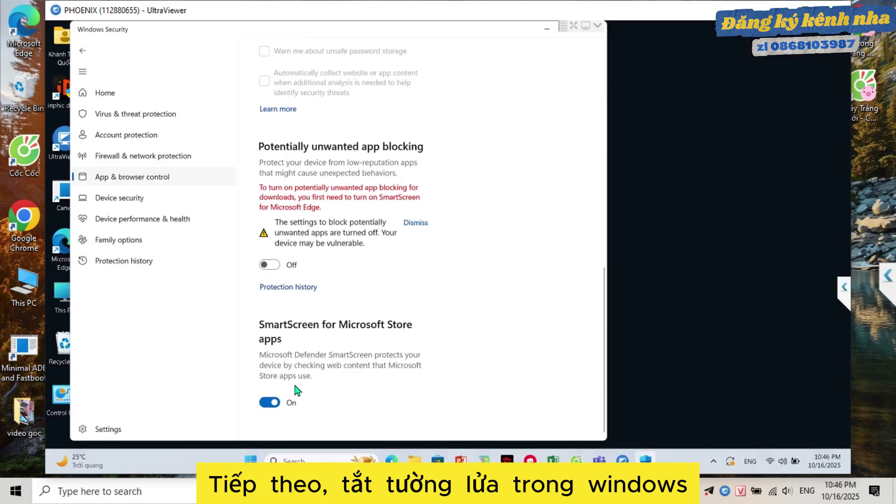
click(275, 401)
scroll(397, 283, down, 1)
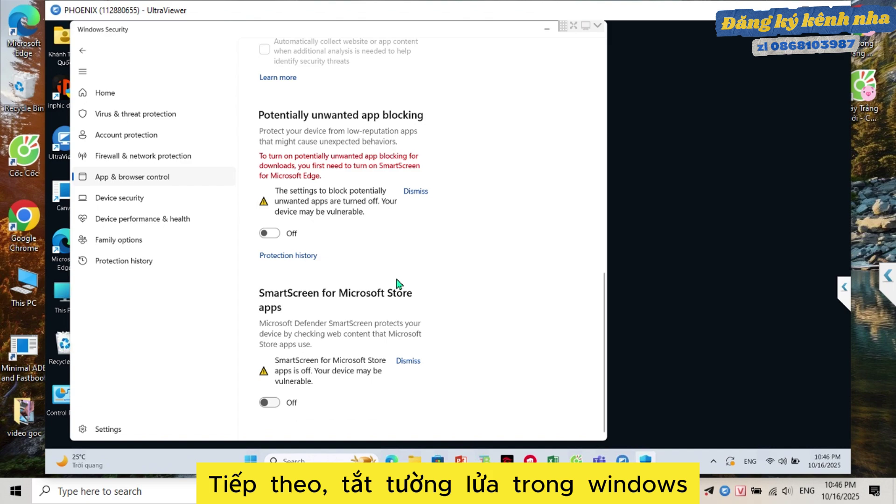
scroll(397, 283, up, 15)
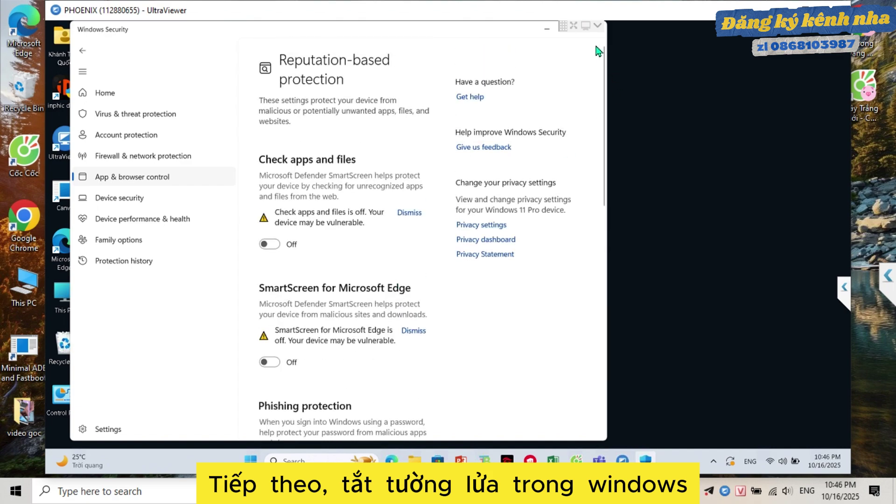
click(596, 26)
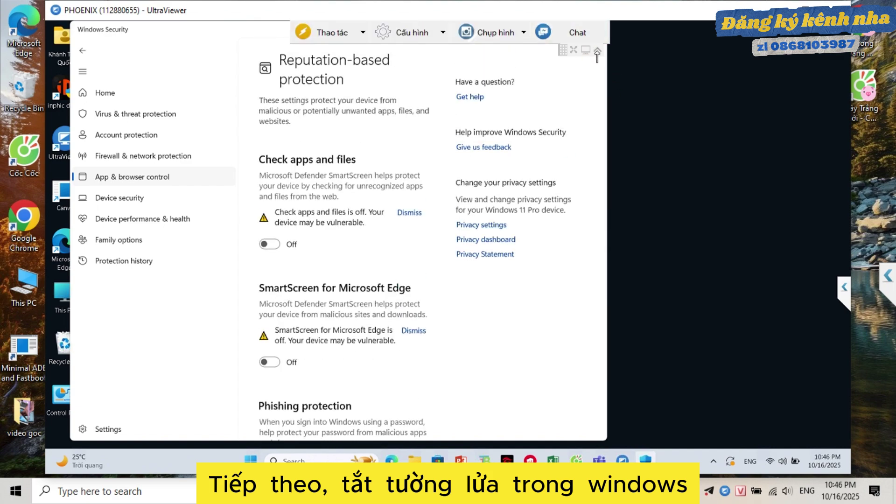
click(597, 51)
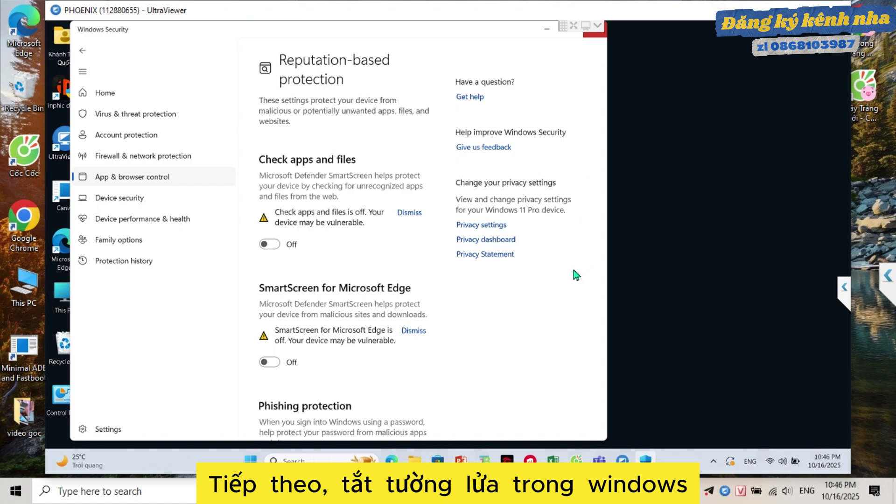
Step: Extract the marble_images_OS2.0.209.0.VMRCNXM ROM archive from the Downloads folder to Local Disk (C:), allowing WinRAR to make changes
key(super+e)
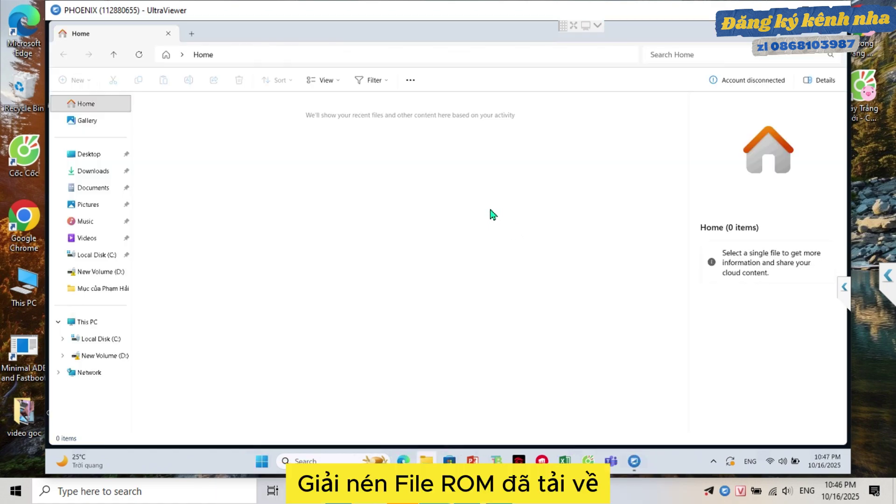
click(94, 171)
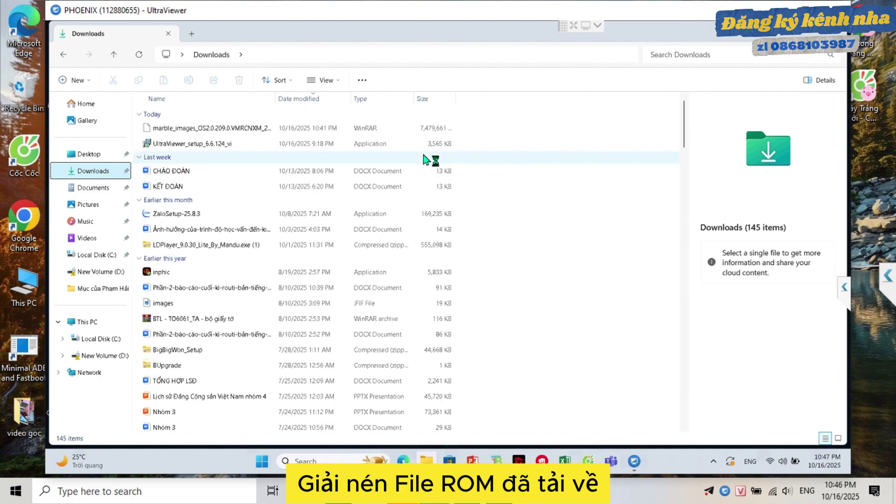
click(256, 133)
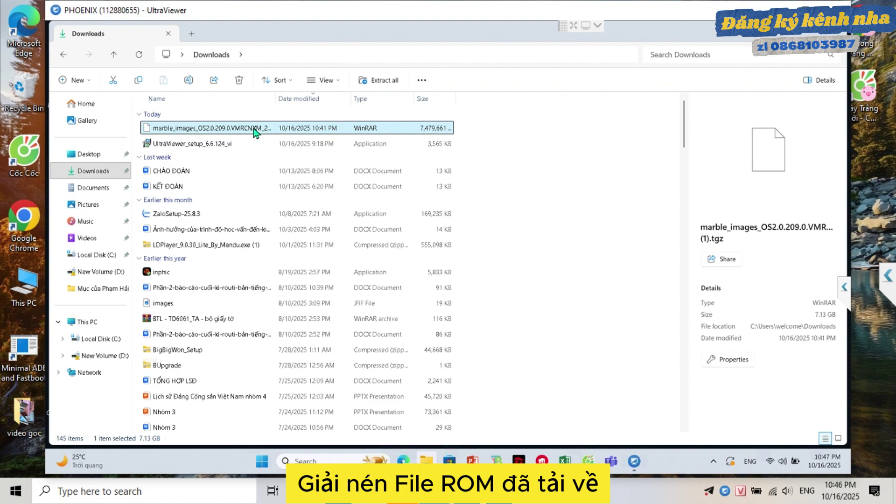
right_click(255, 132)
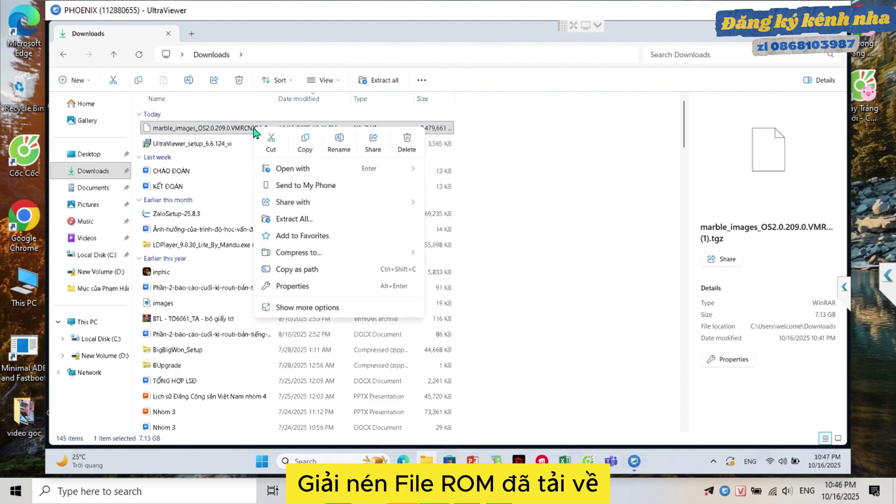
click(309, 308)
click(345, 239)
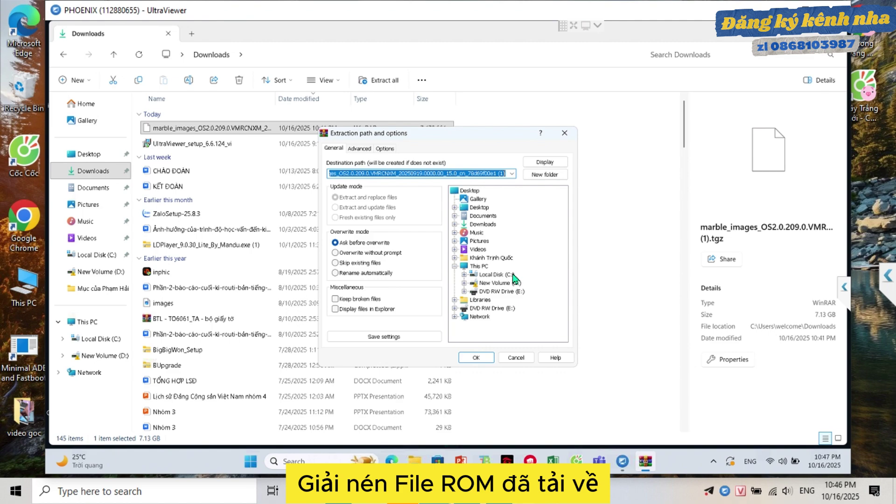
click(512, 275)
click(482, 358)
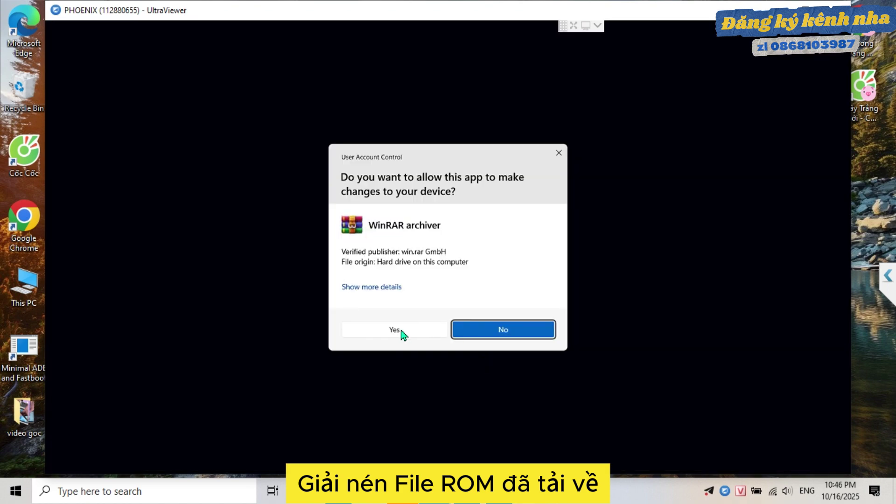
click(396, 330)
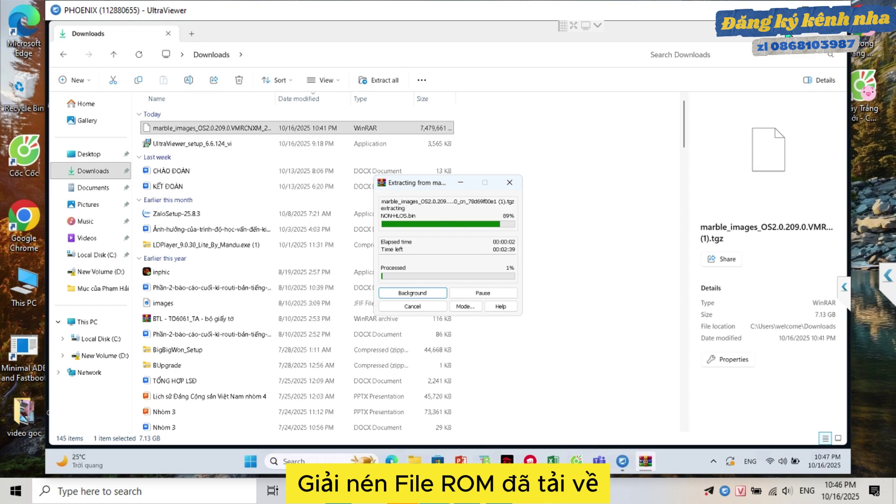
Step: Switch to the Cốc Cốc browser and search the web for "miflash" in a new tab
click(835, 27)
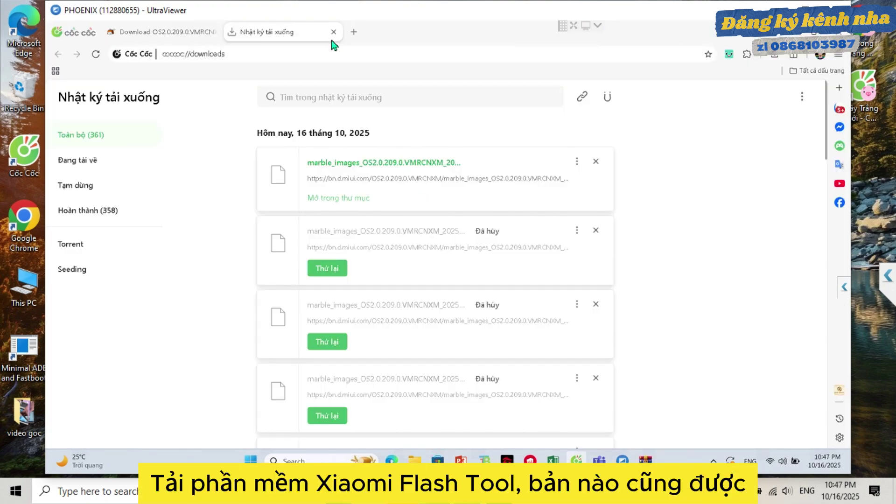
click(354, 32)
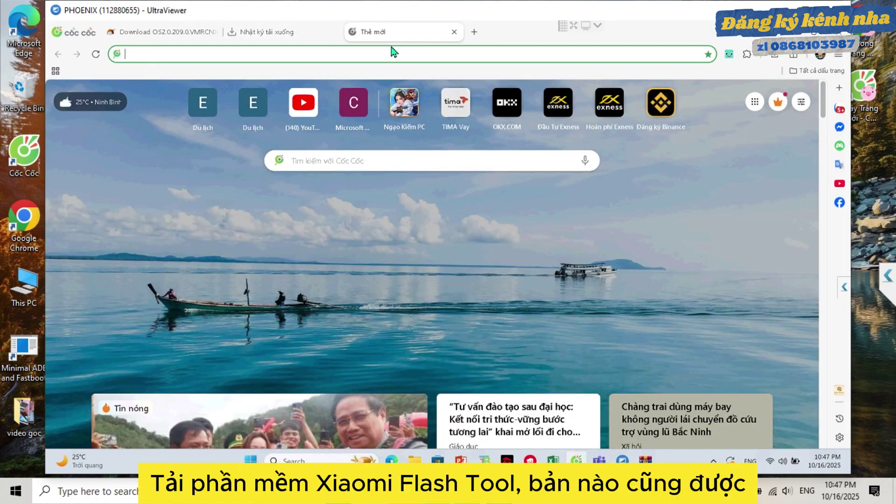
text(milash)
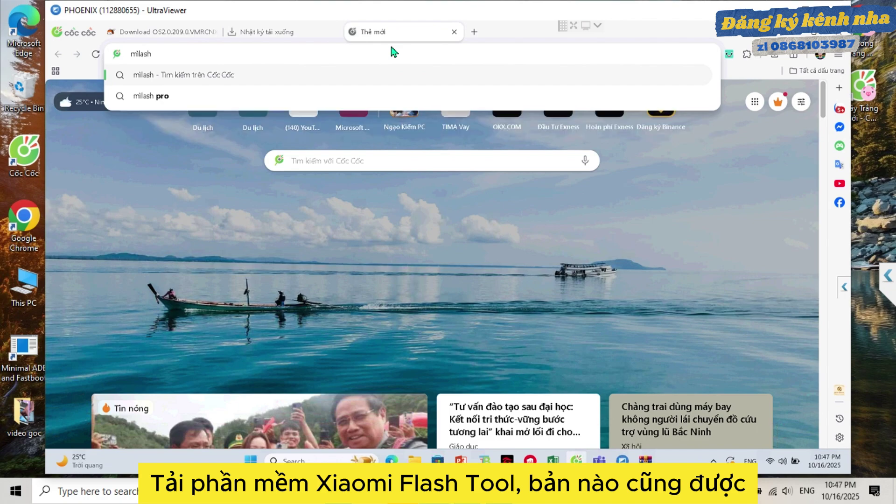
key(BackSpace)
key(BackSpace)
key(BackSpace)
key(BackSpace)
key(BackSpace)
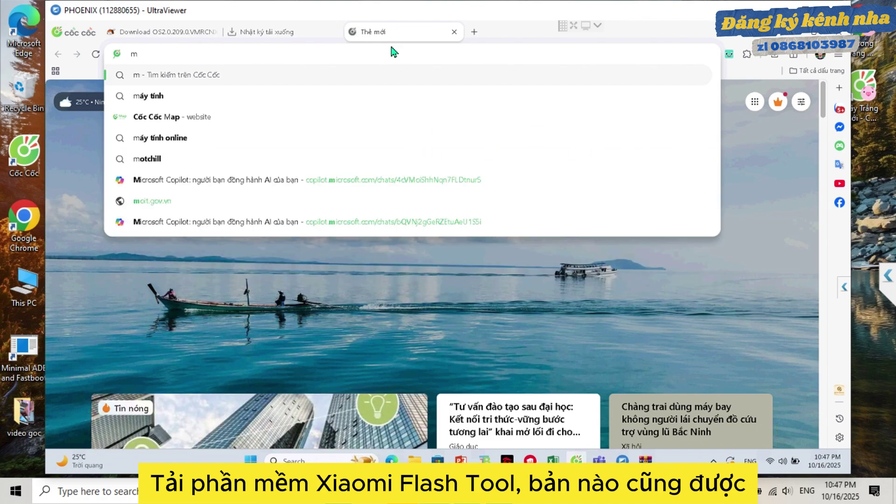
text(iflash)
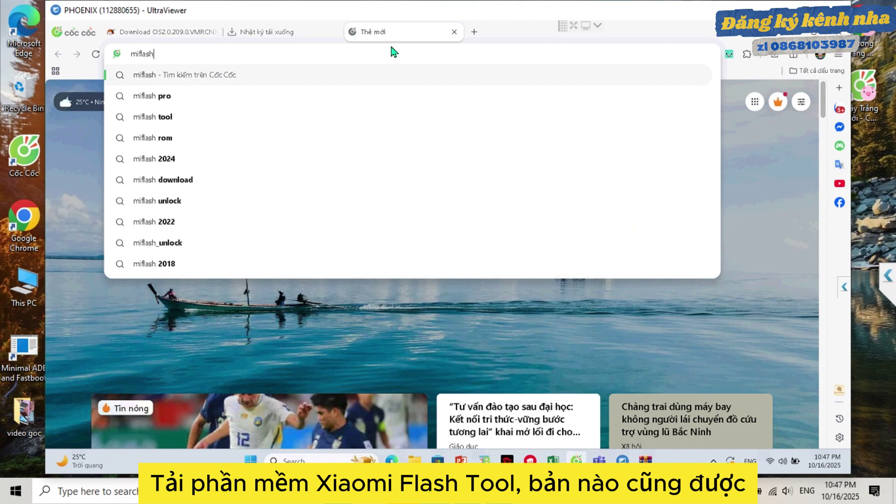
key(Return)
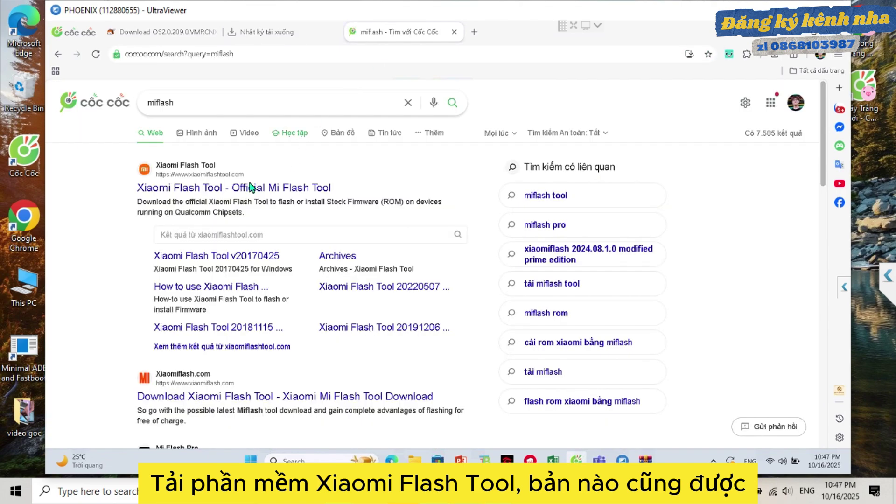
Step: Open the official Xiaomi Flash Tool website from the results, dismiss the translation offer, and search the site for "2018"
click(222, 194)
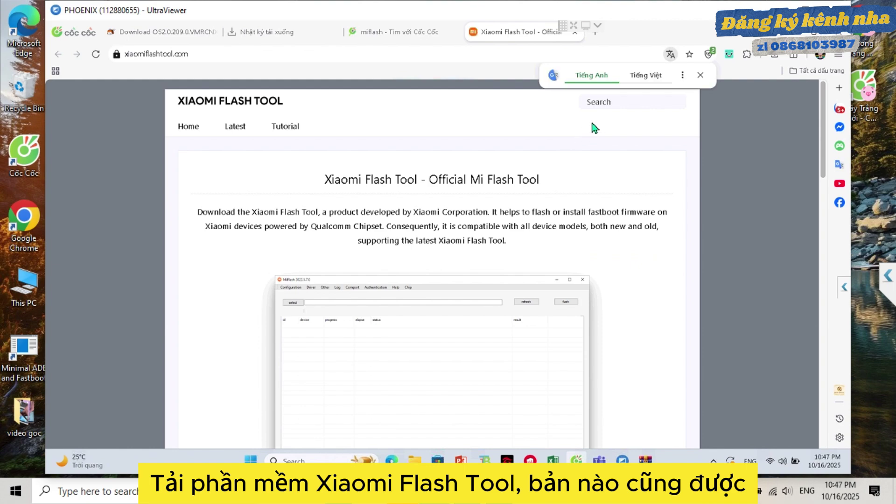
click(704, 80)
click(631, 103)
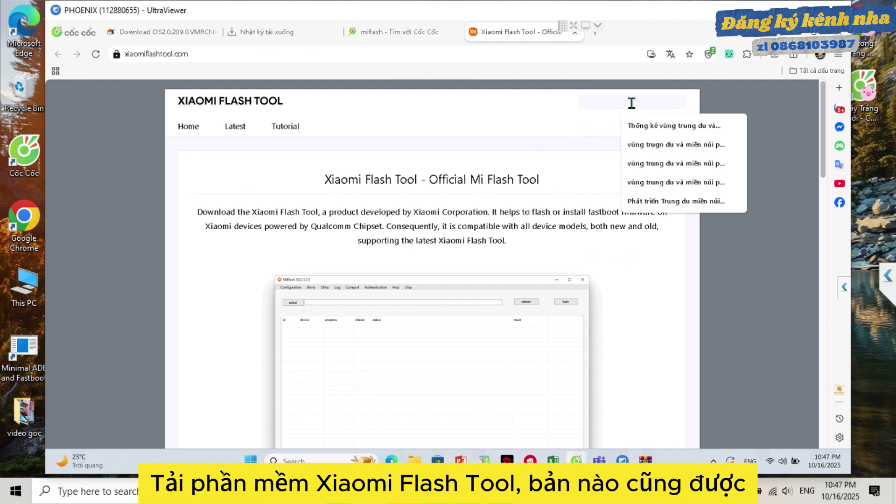
text(201)
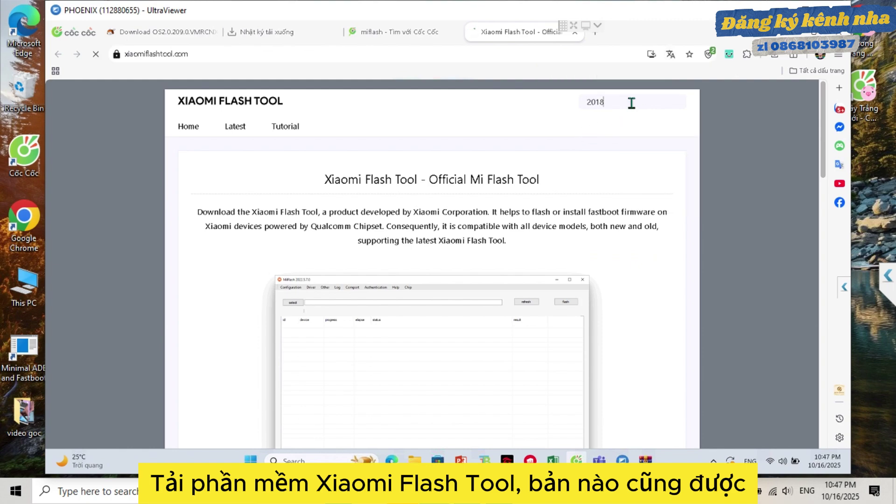
text(8)
key(Return)
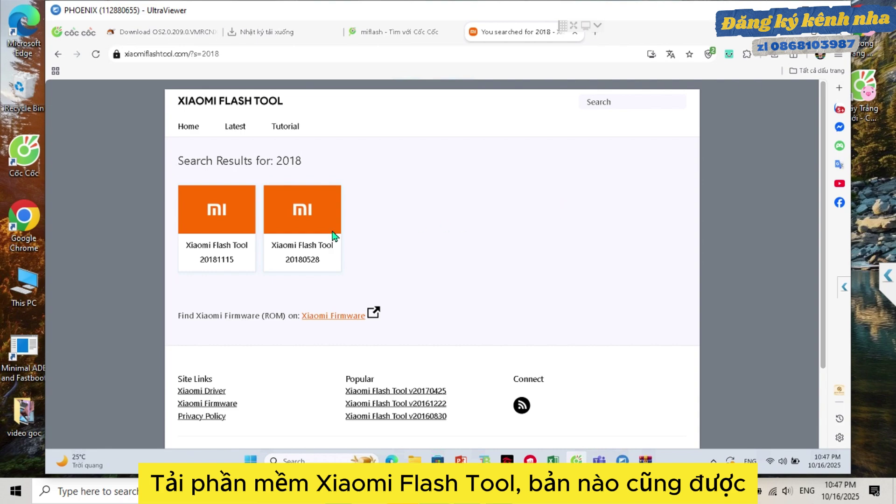
Step: Download MiFlash20181115.zip from the Xiaomi Flash Tool 20181115 page, check it in the download log, and close the miflash results tab
click(220, 247)
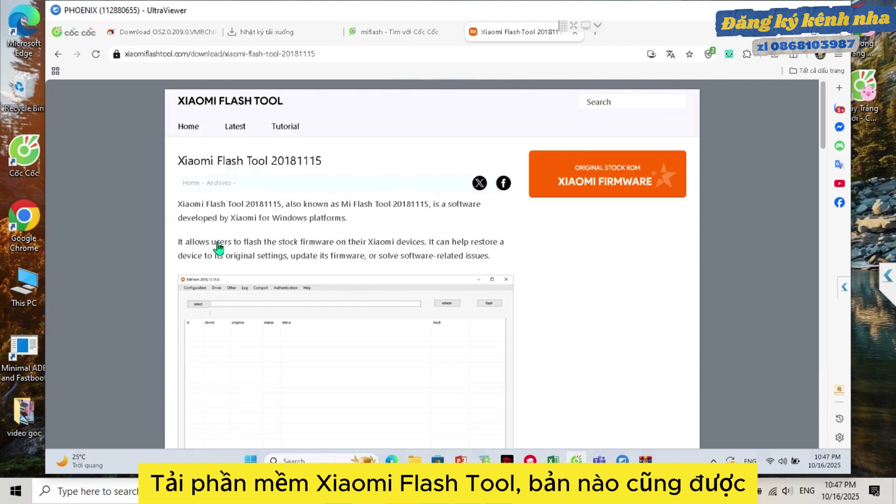
scroll(371, 220, down, 15)
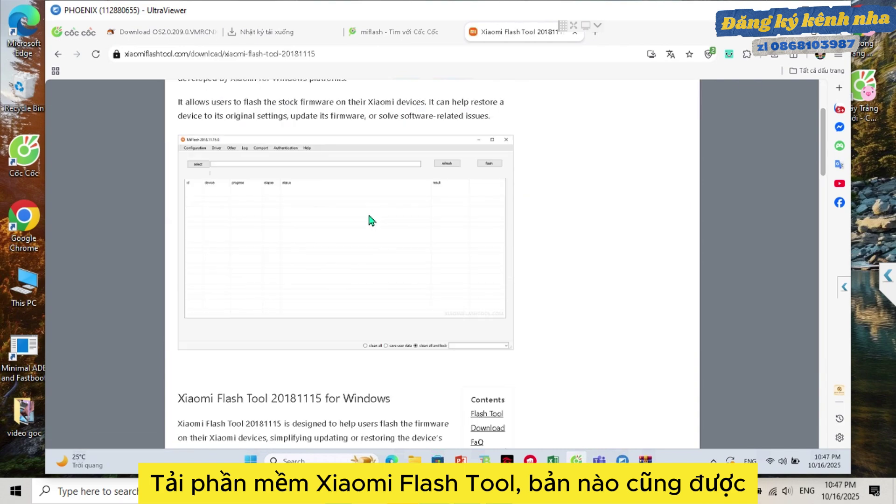
scroll(371, 220, down, 8)
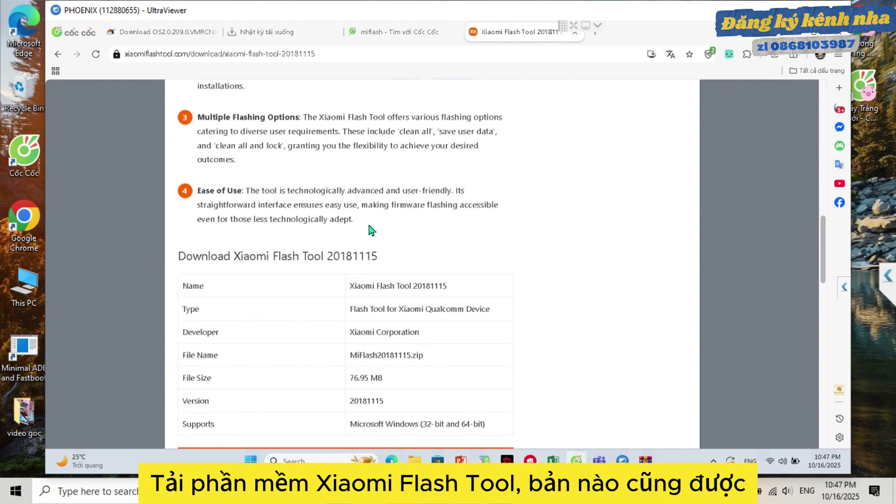
click(350, 251)
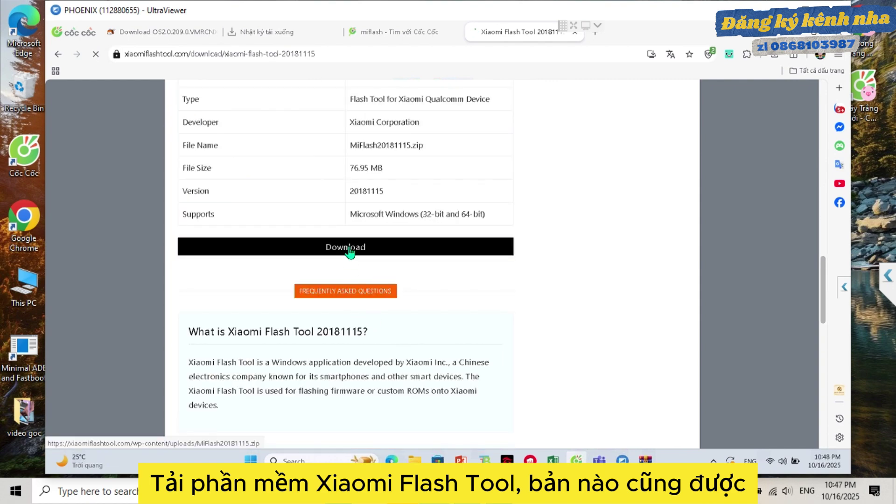
click(284, 35)
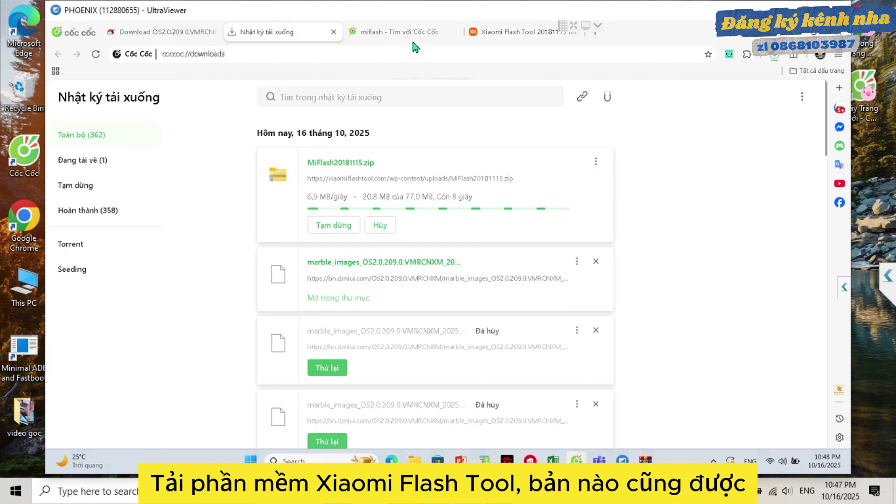
click(453, 33)
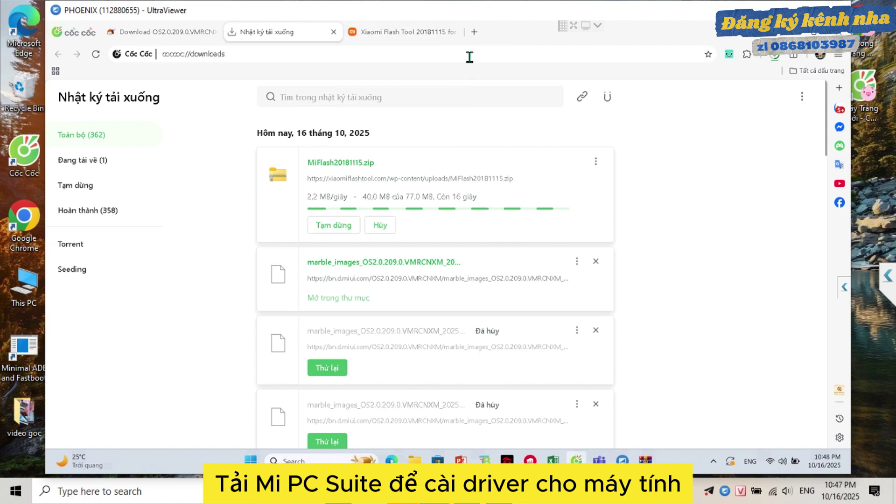
Step: Search the web for "mi pc suite" in the Xiaomi Flash Tool tab
click(437, 39)
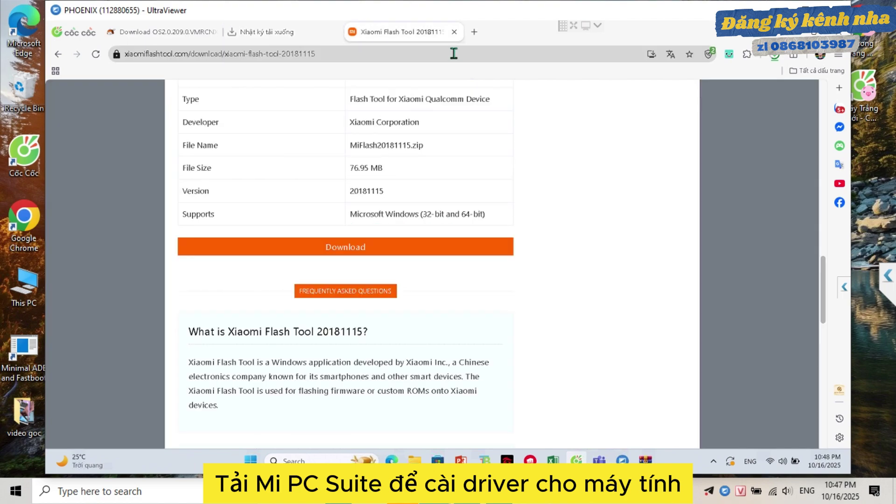
click(454, 54)
text(mi pc suite)
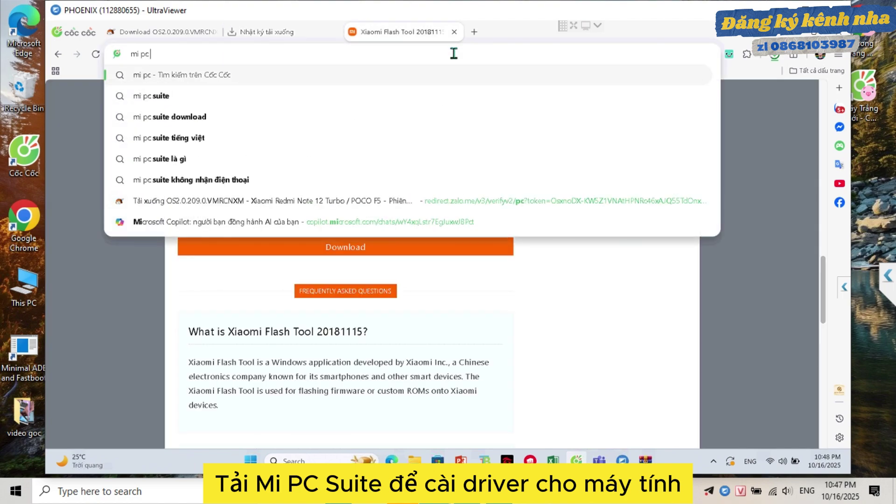
key(Return)
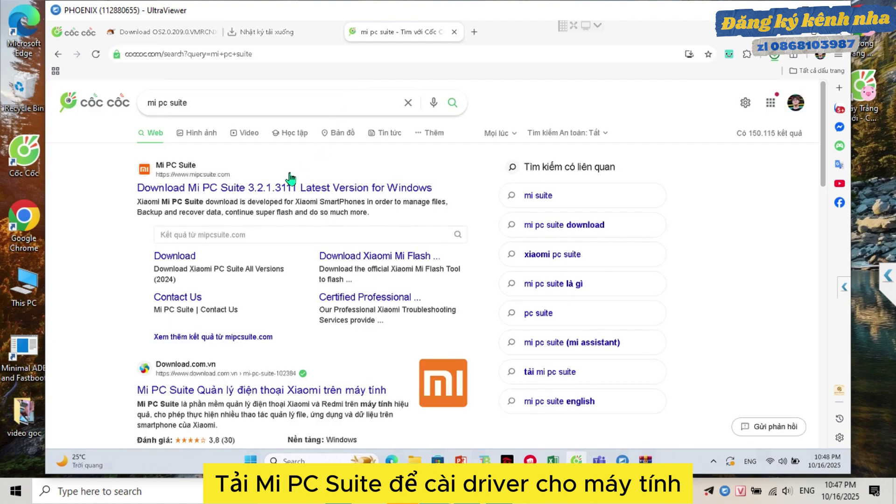
Step: Download Mi PC Suite 3.2.1.3111 from its Download.com.vn page using the main download link
click(259, 390)
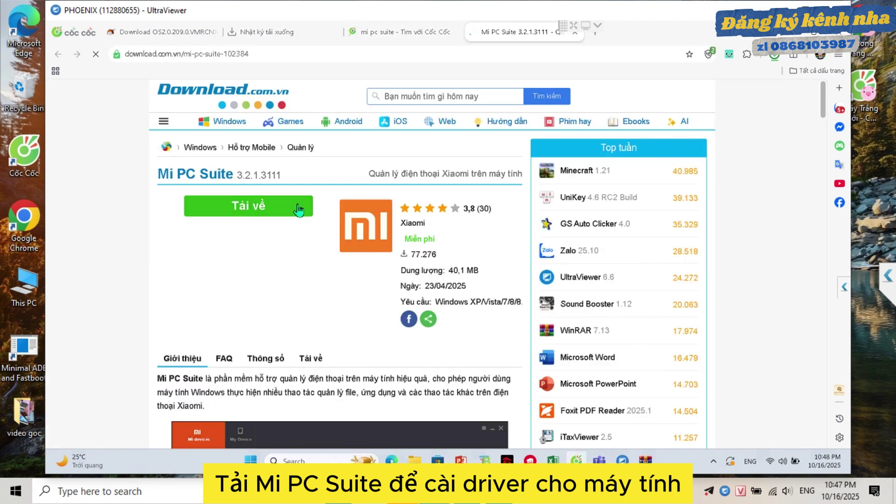
click(298, 209)
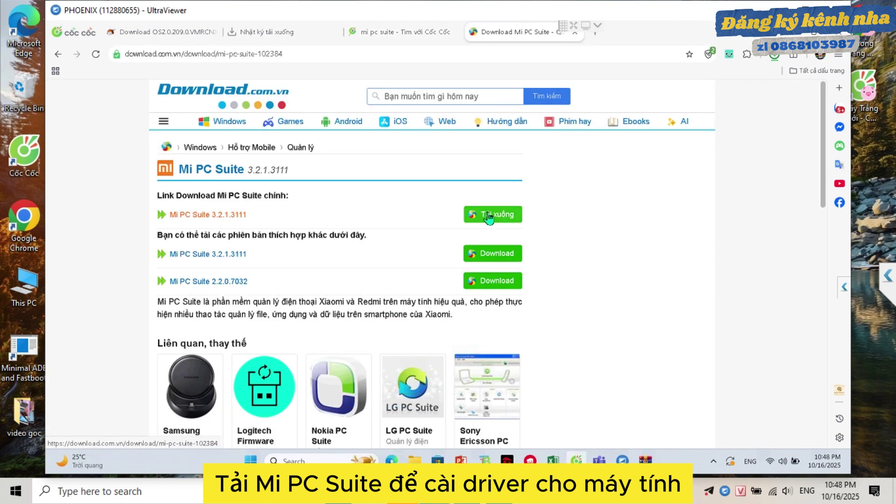
click(466, 214)
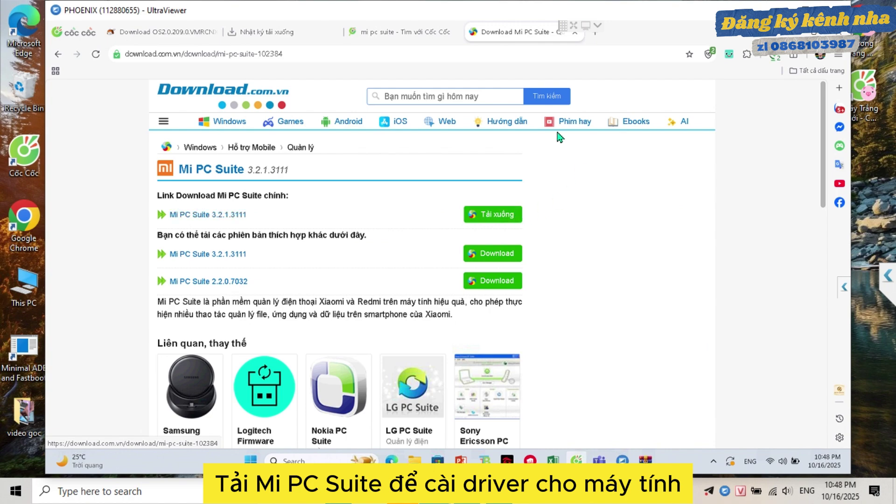
Step: Check the download log, then close the Mi PC Suite search results and download page tabs
click(270, 37)
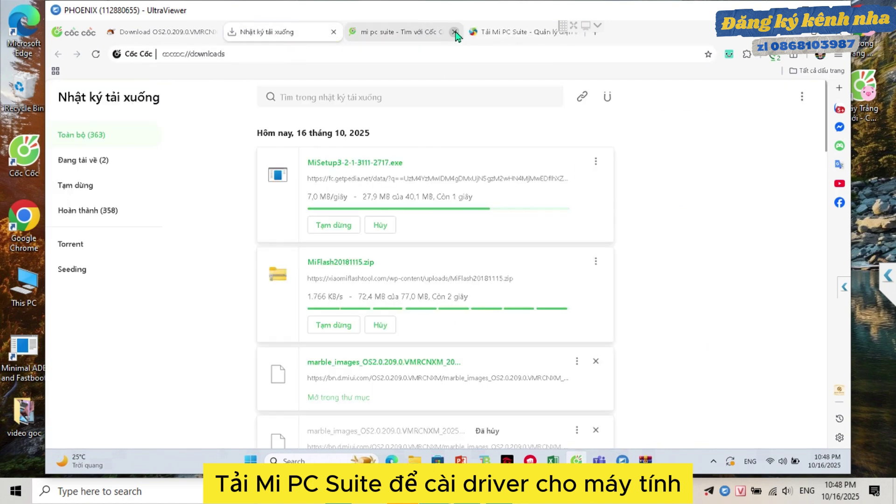
click(455, 36)
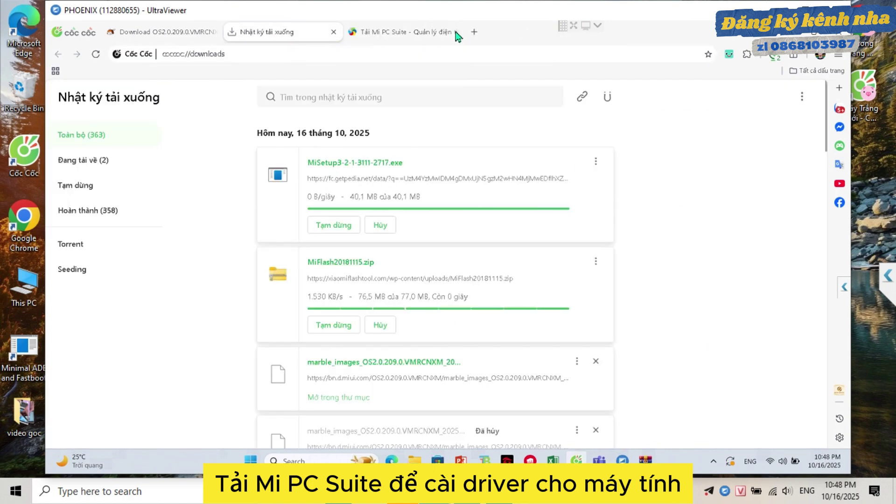
click(454, 36)
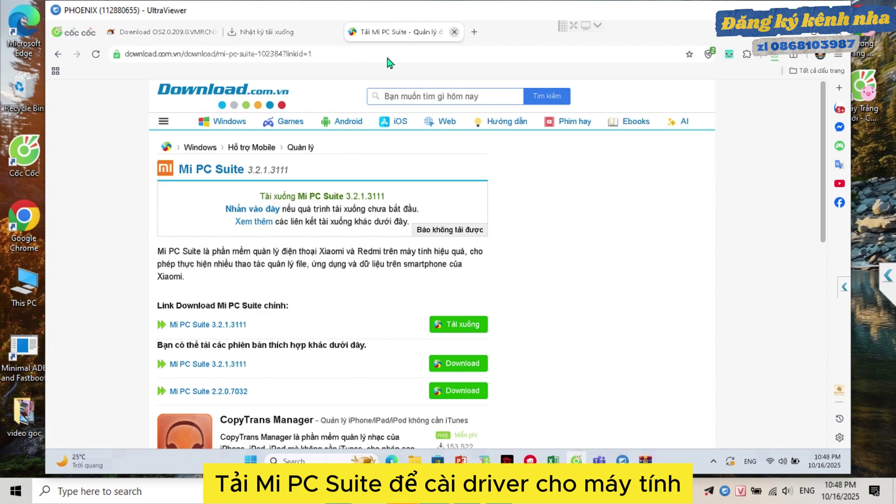
click(454, 33)
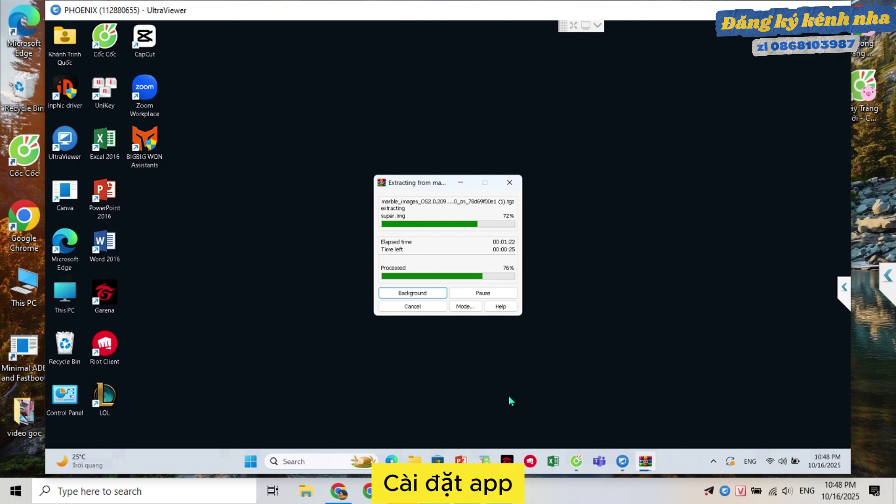
key(super+e)
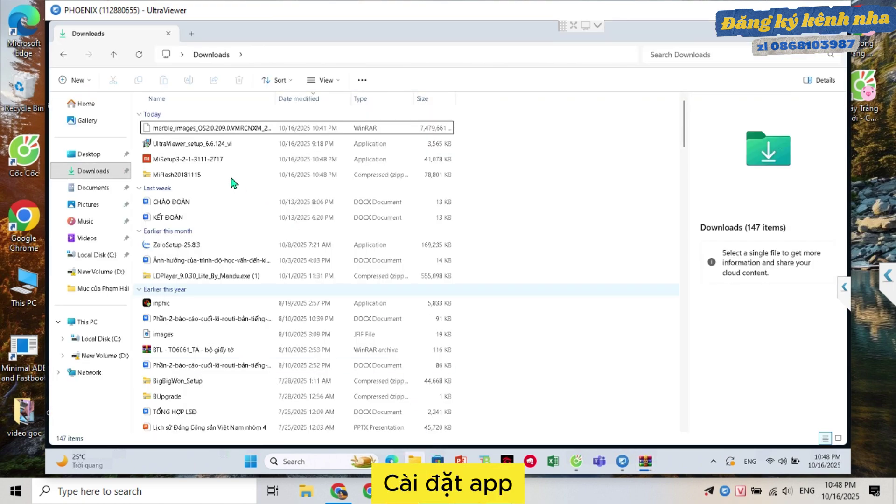
click(204, 160)
double_click(204, 161)
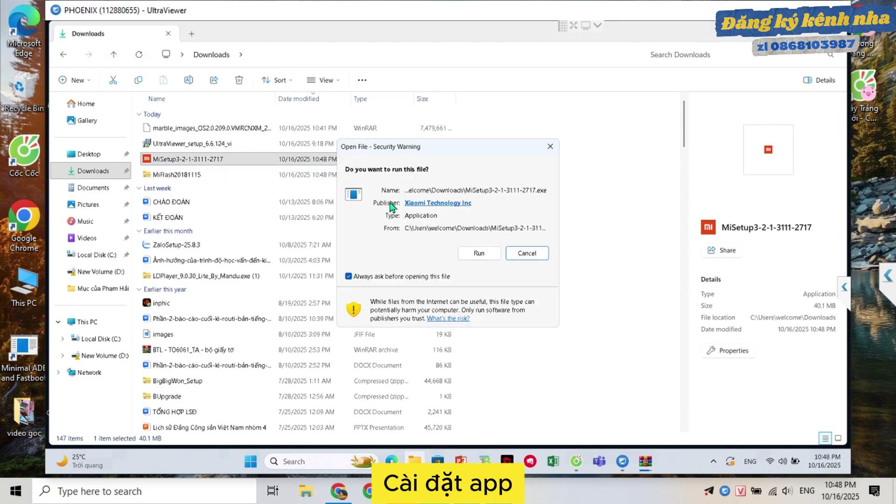
click(479, 255)
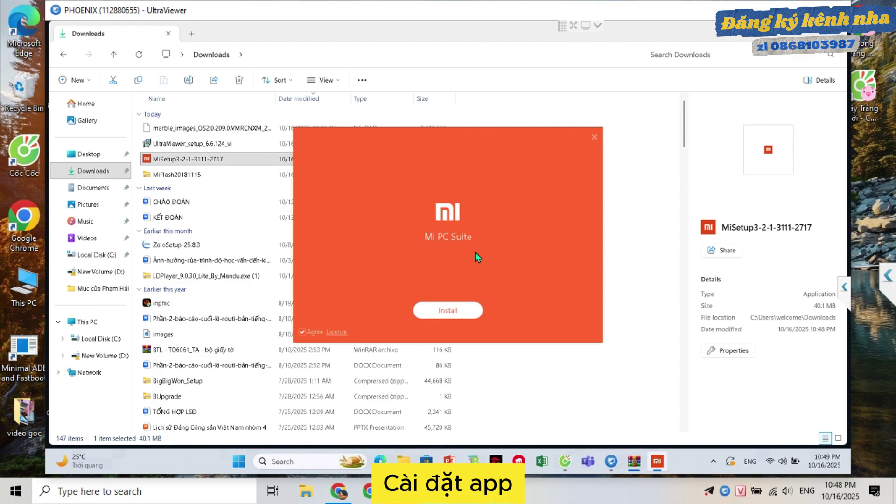
click(463, 314)
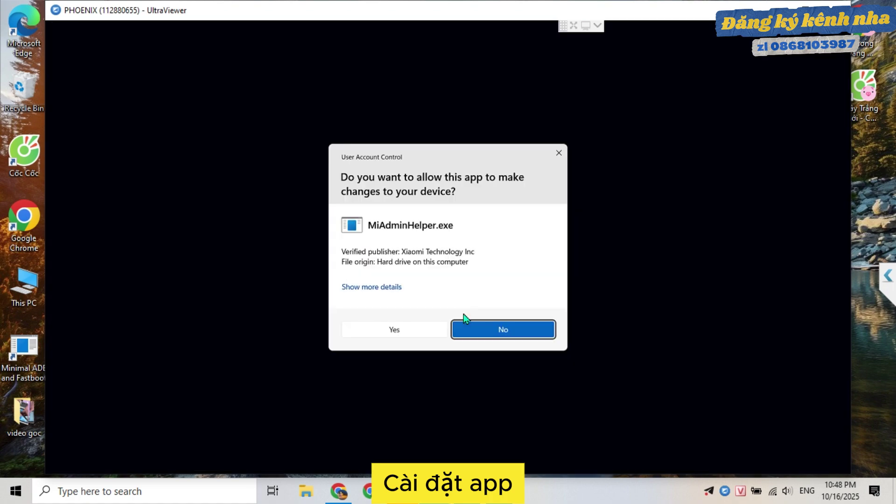
click(405, 332)
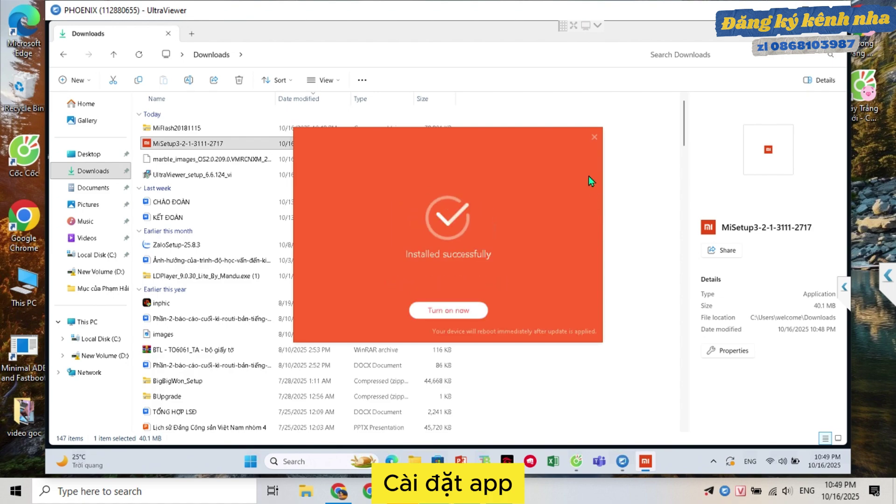
click(594, 137)
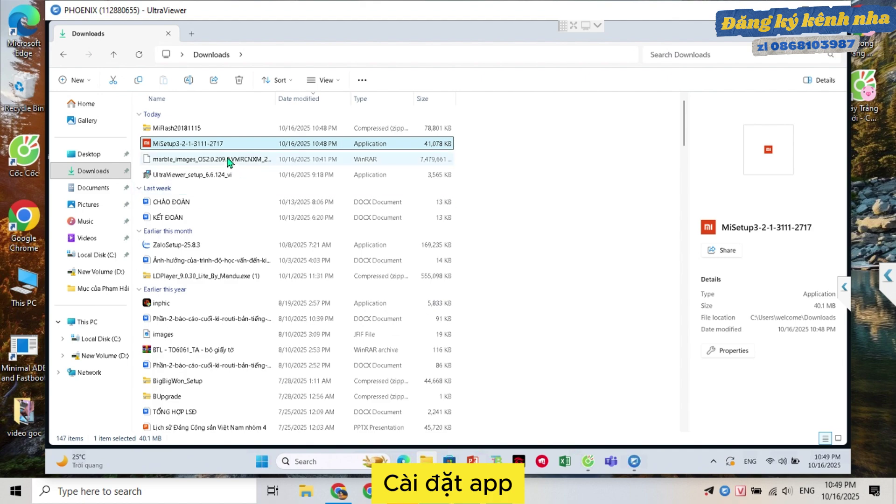
Step: Extract the MiFlash20181115 archive into a folder of the same name in Downloads
click(200, 128)
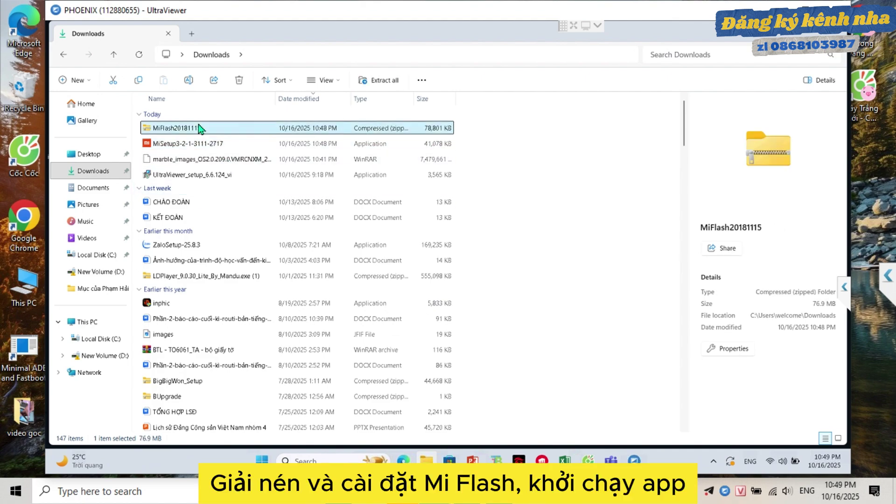
right_click(249, 134)
click(254, 302)
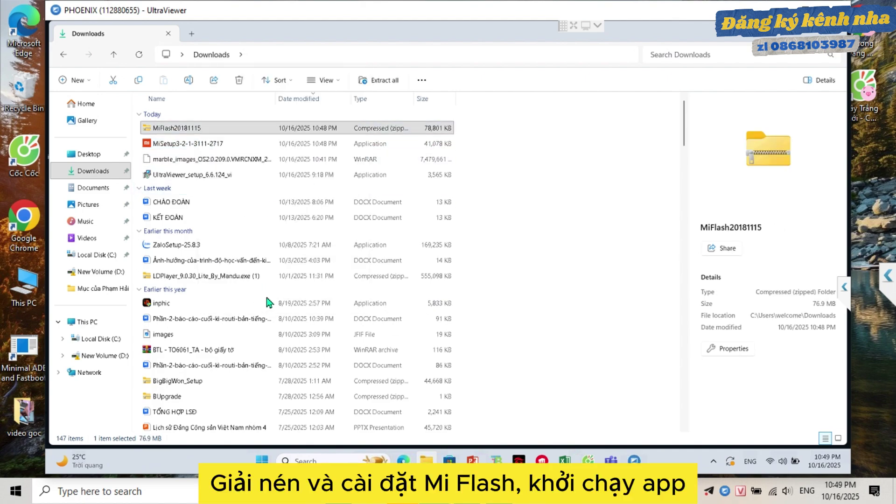
click(255, 238)
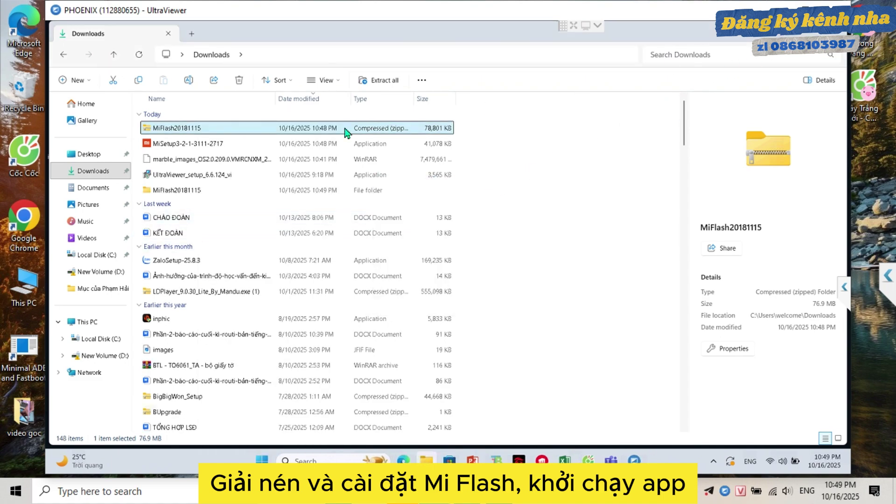
Step: Create a folder named "log" inside the inner MiFlash20181115 folder of the extracted tool
double_click(192, 190)
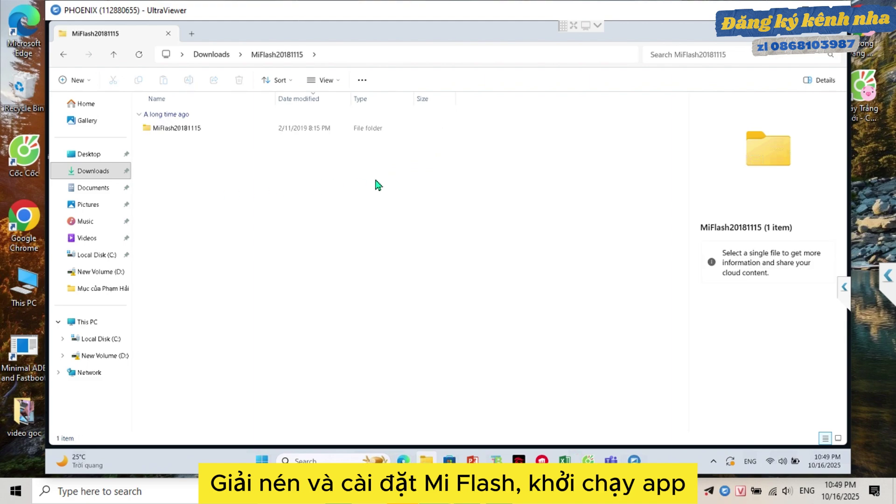
double_click(183, 130)
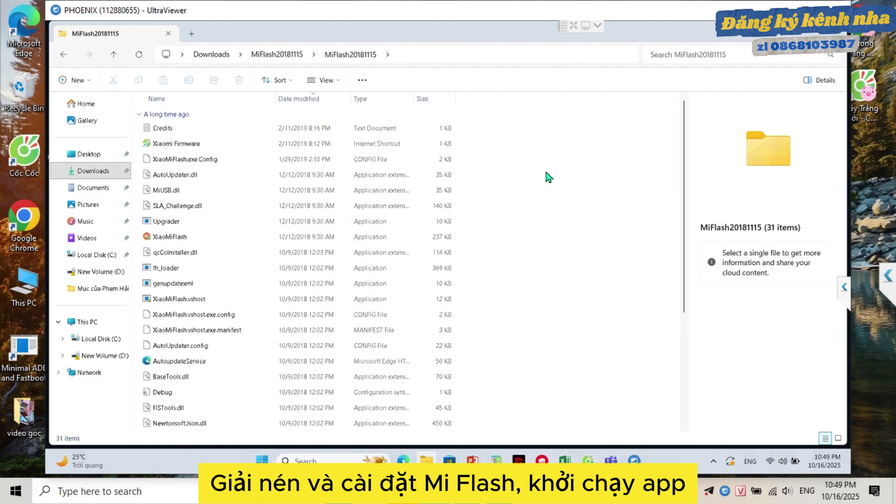
right_click(580, 189)
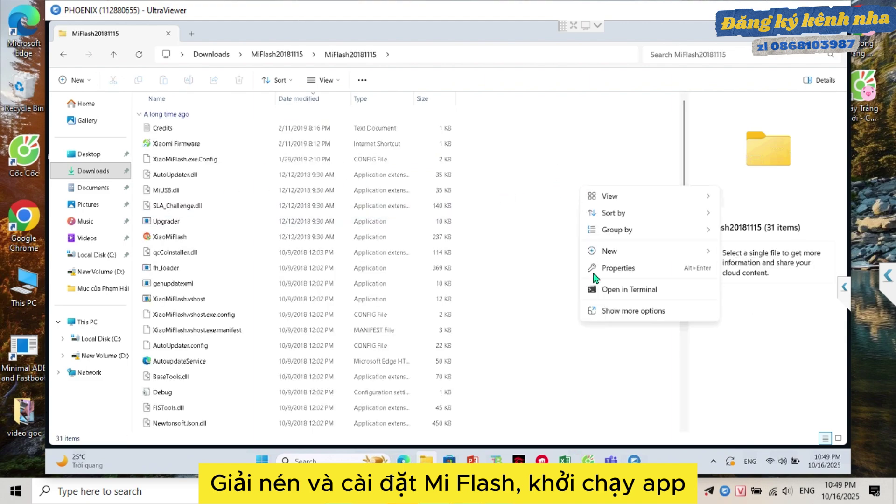
mouse_move(616, 253)
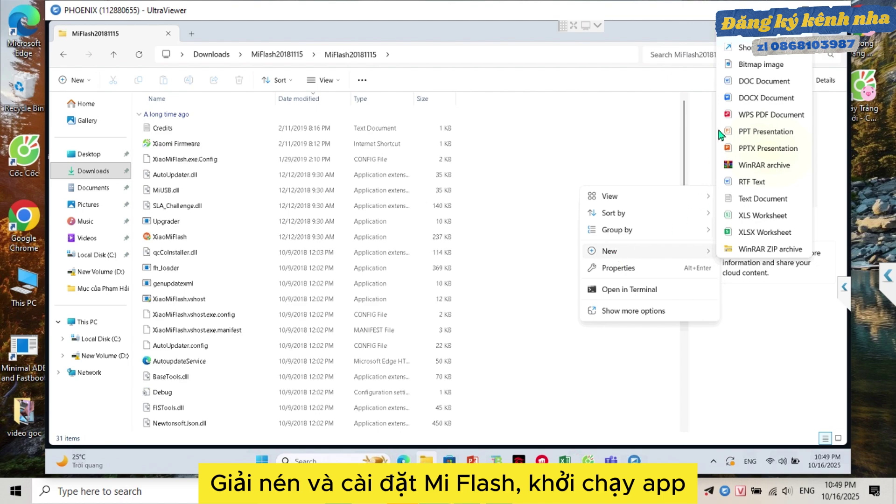
click(735, 36)
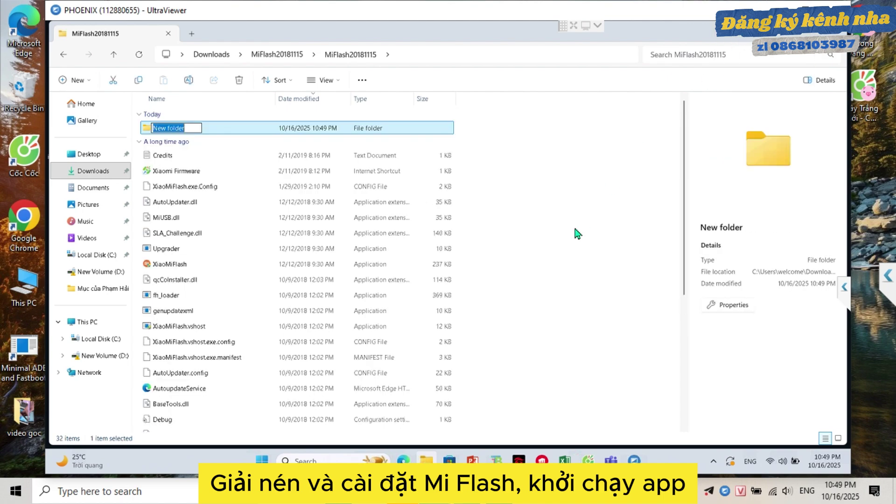
text(log)
key(Return)
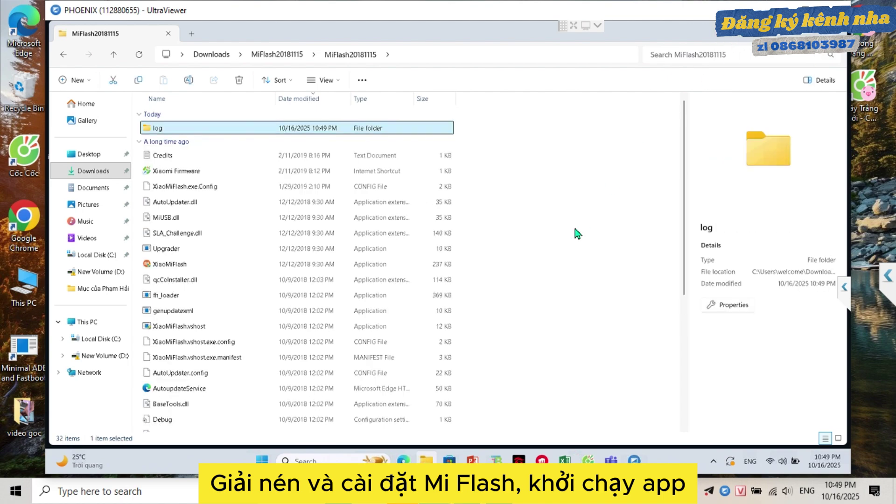
Step: Launch XiaoMiFlash from the extracted folder, run its driver installation twice, and close the Driver window
double_click(181, 272)
click(413, 333)
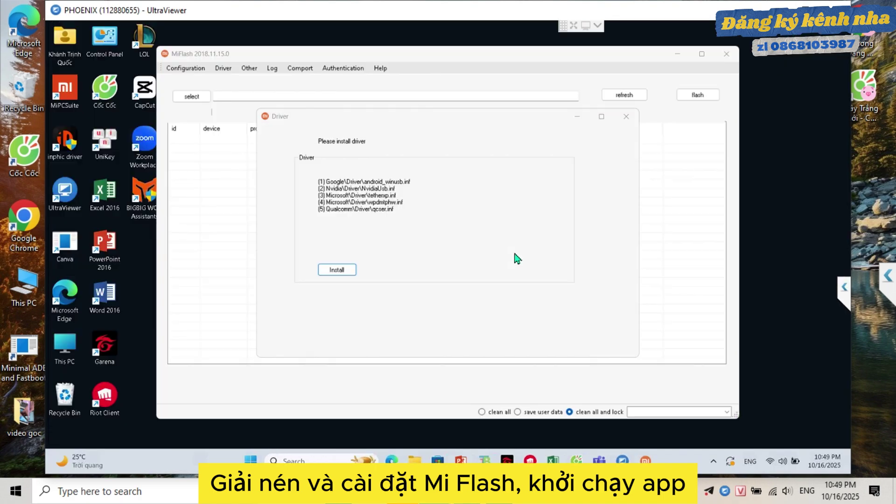
click(338, 271)
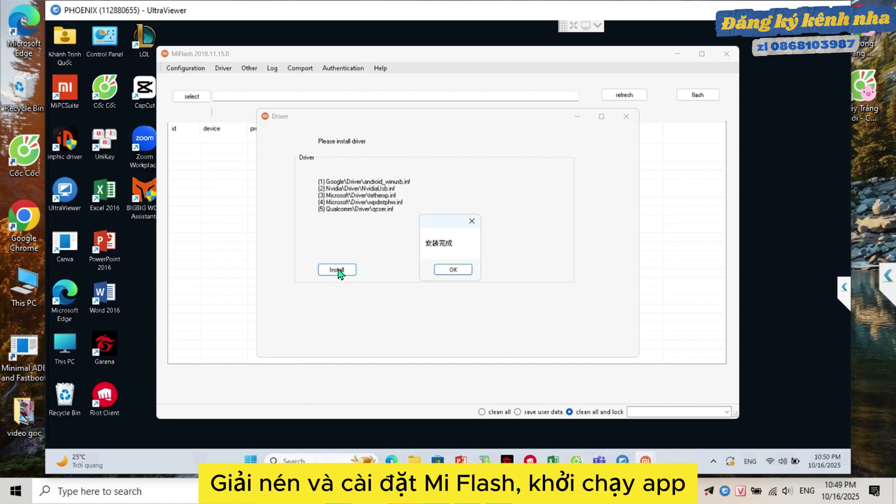
click(461, 270)
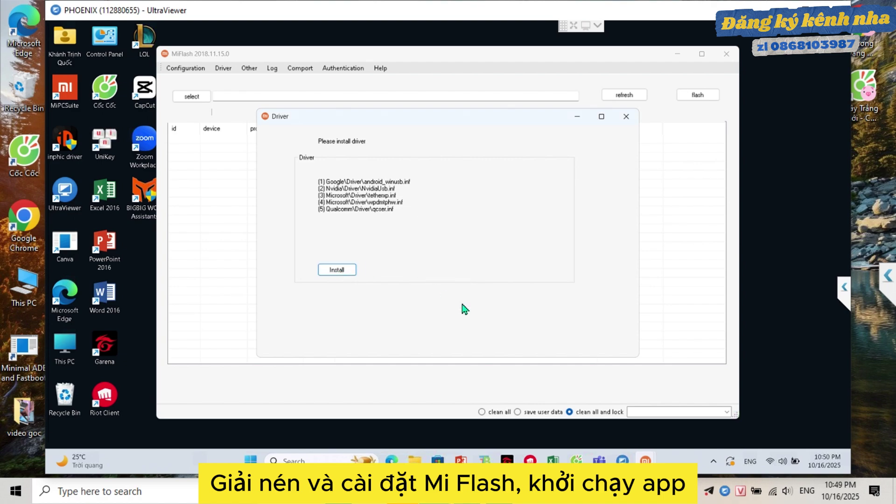
click(347, 274)
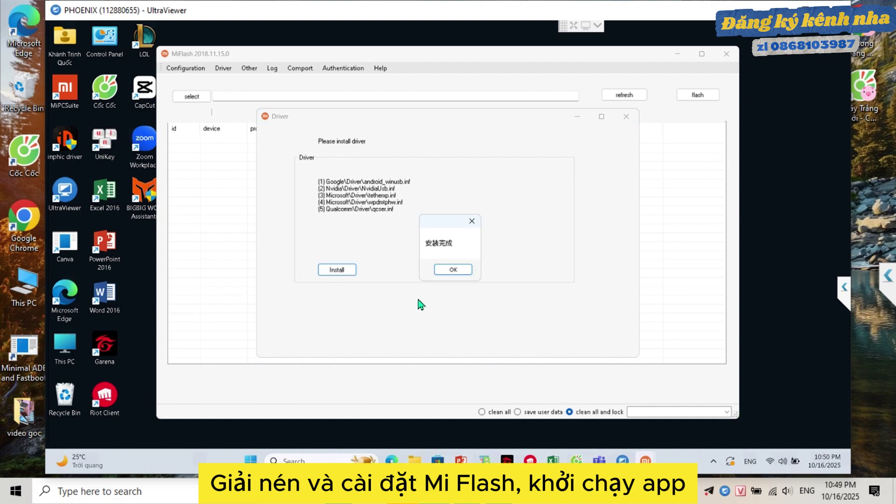
click(459, 270)
click(626, 116)
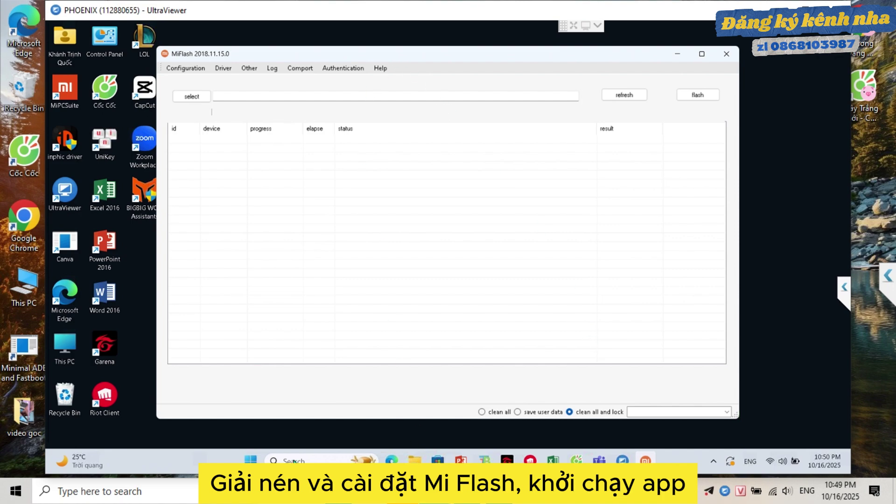
Step: Open Device Manager, expand Android Phone to check the device connection, and arrange its narrowed window beside MiFlash
click(294, 461)
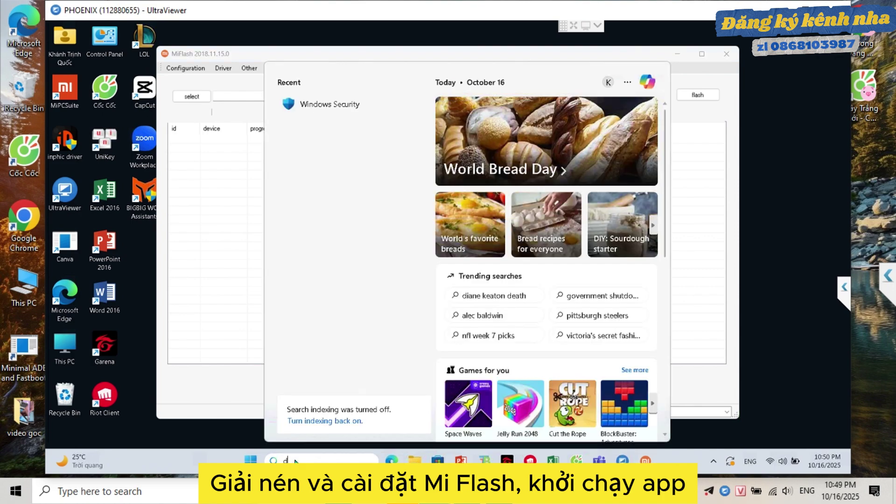
text(devi)
click(338, 135)
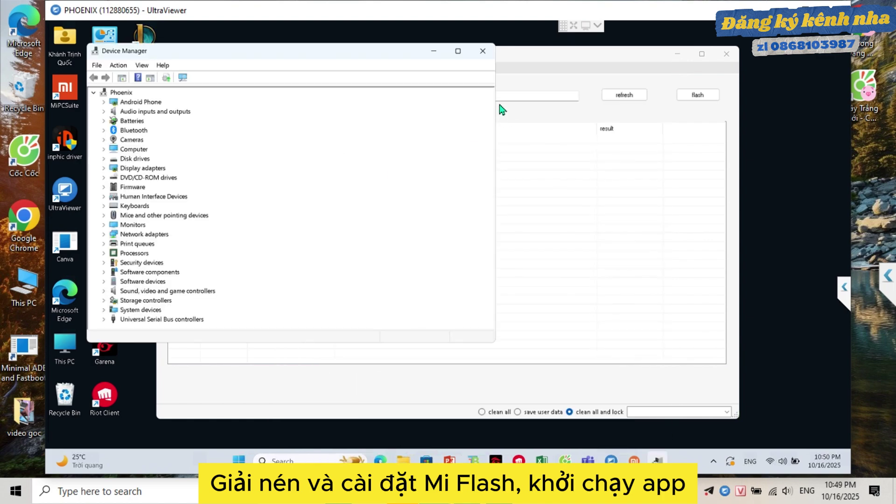
drag(484, 103, 257, 119)
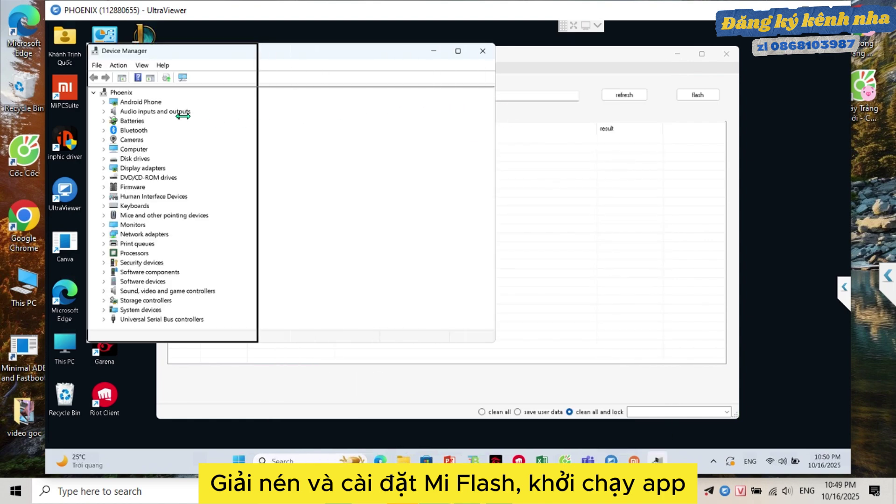
click(104, 103)
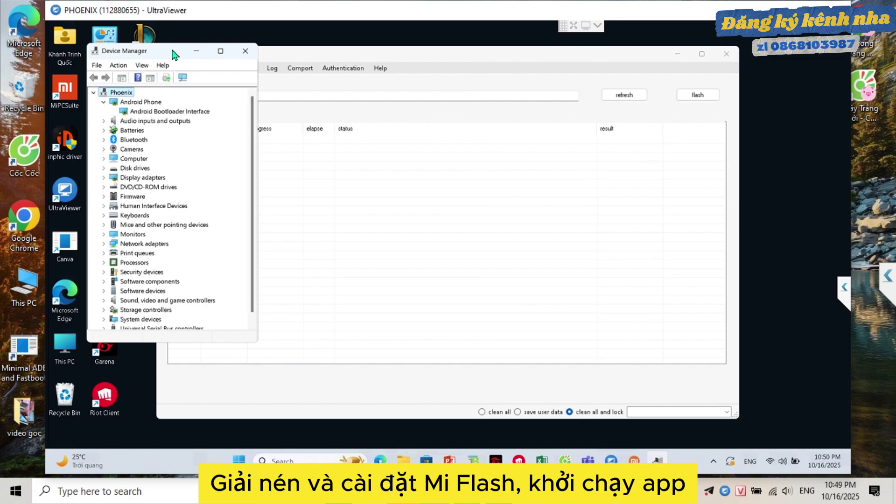
drag(139, 74, 133, 79)
drag(422, 59, 458, 52)
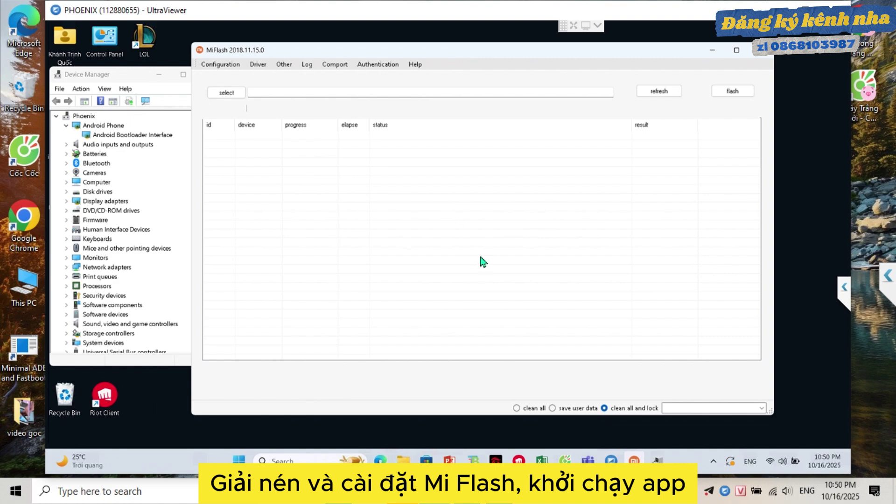
Step: Set the flash mode to clean all and choose C:\marble_images_OS2.0.209.0.VMRCNXM_15.0 as the ROM folder
click(530, 408)
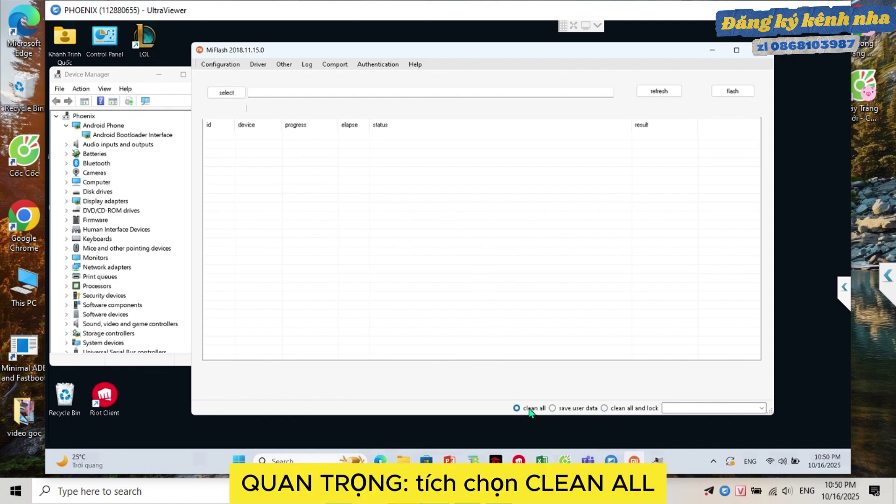
click(232, 93)
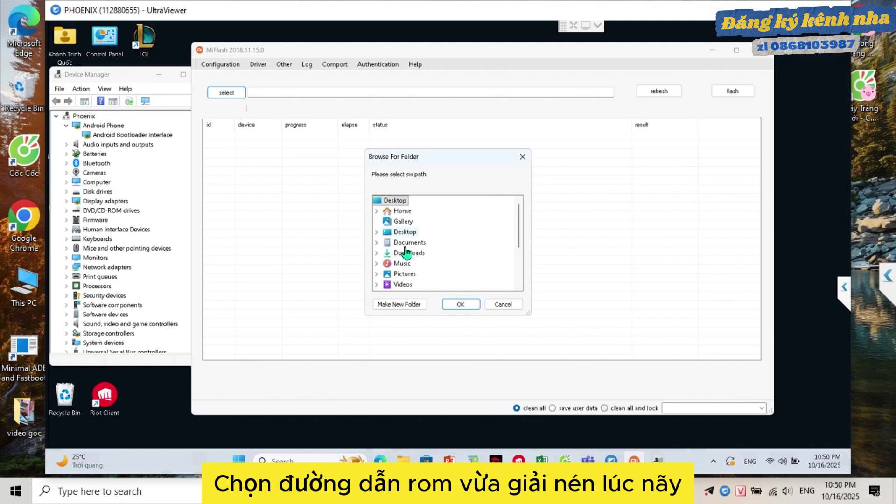
scroll(426, 260, down, 2)
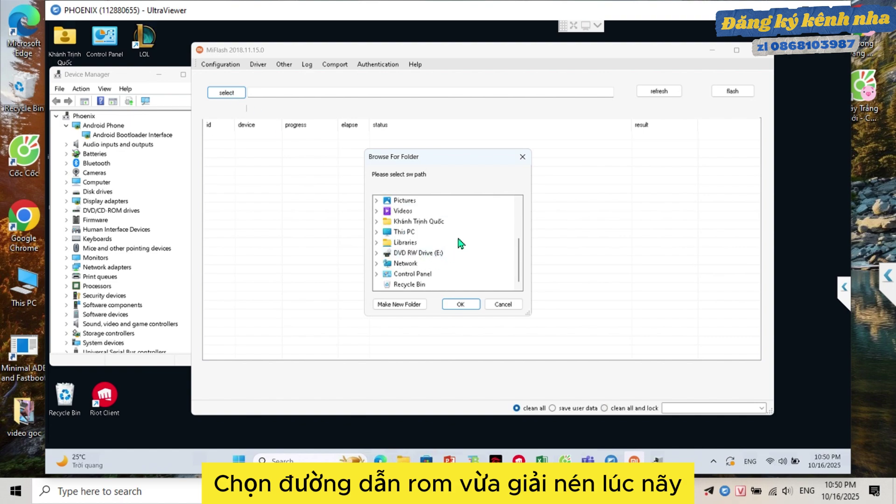
double_click(404, 232)
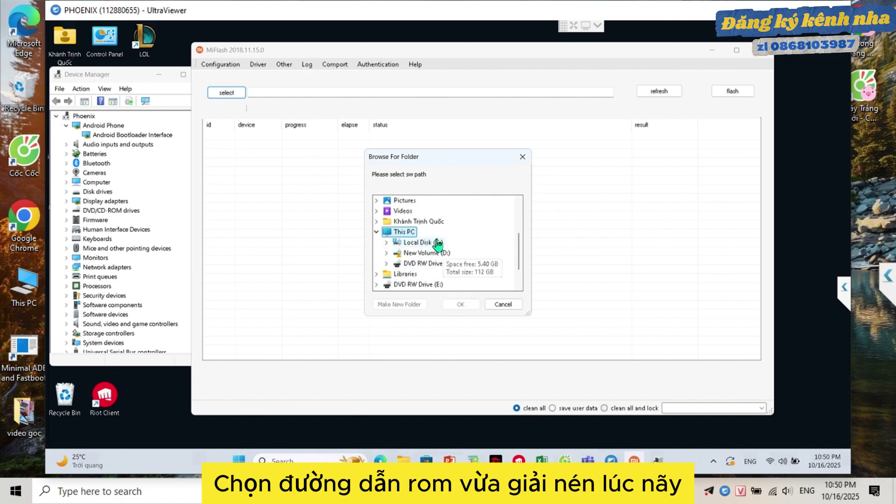
double_click(420, 242)
double_click(478, 242)
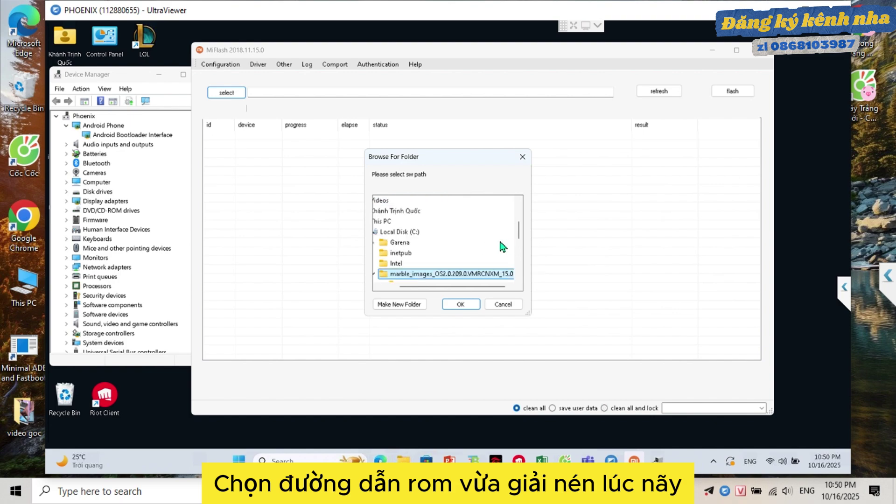
scroll(457, 236, down, 1)
scroll(457, 236, up, 1)
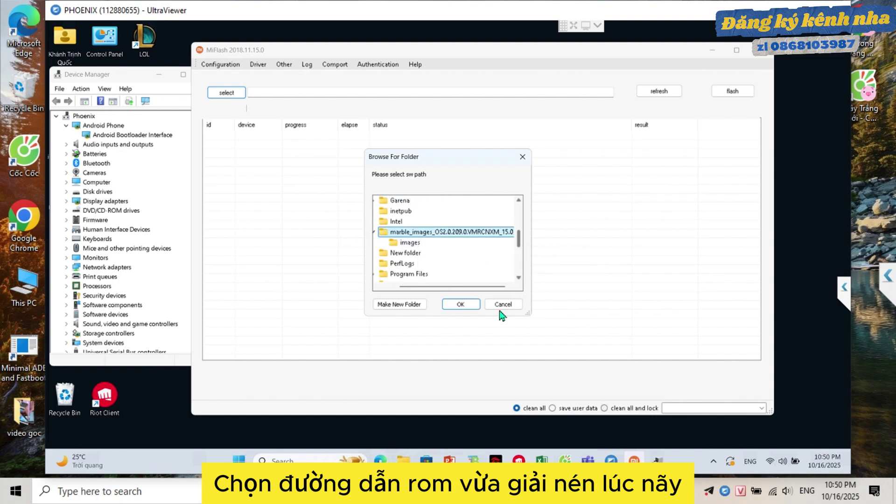
click(461, 304)
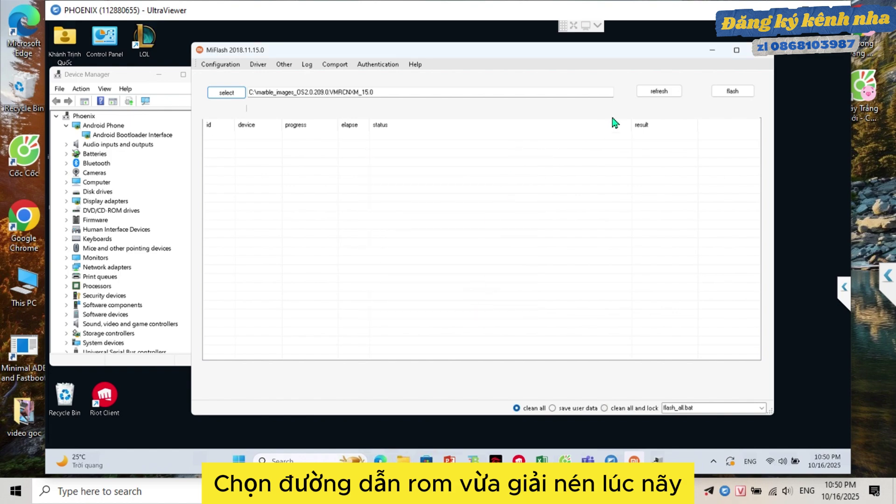
Step: Refresh the MiFlash device list and flash the selected ROM to the connected phone
click(657, 92)
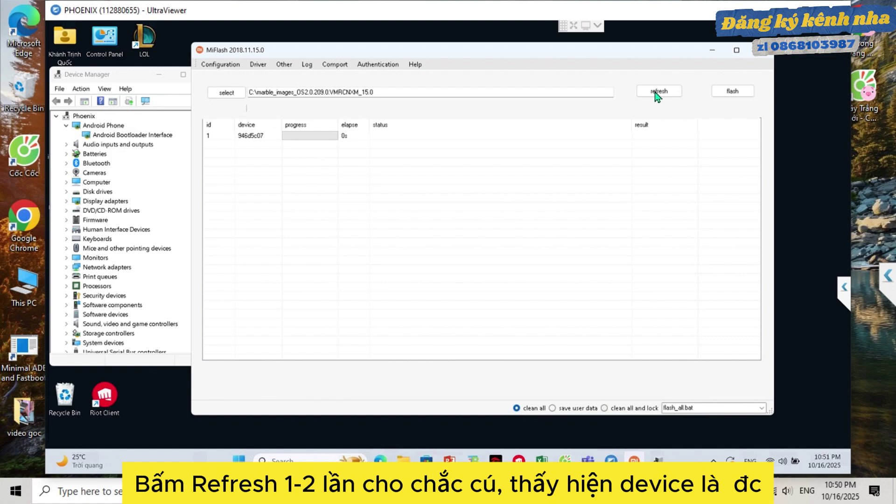
click(737, 92)
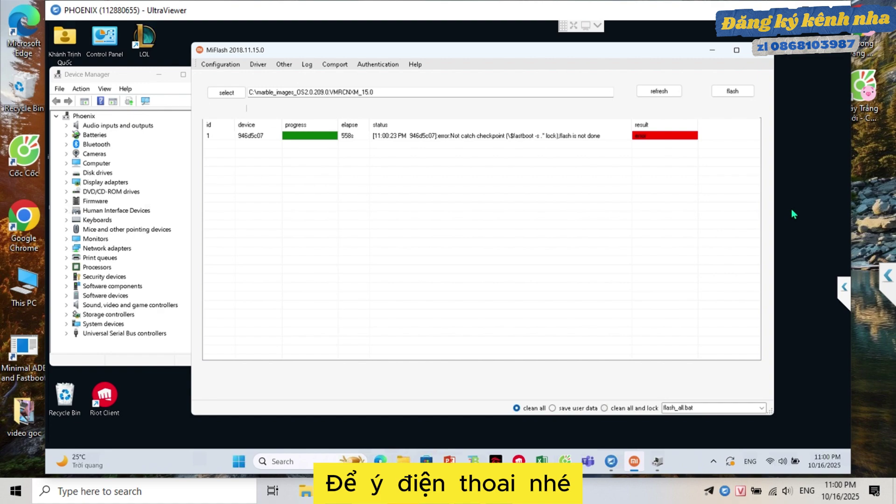
click(793, 214)
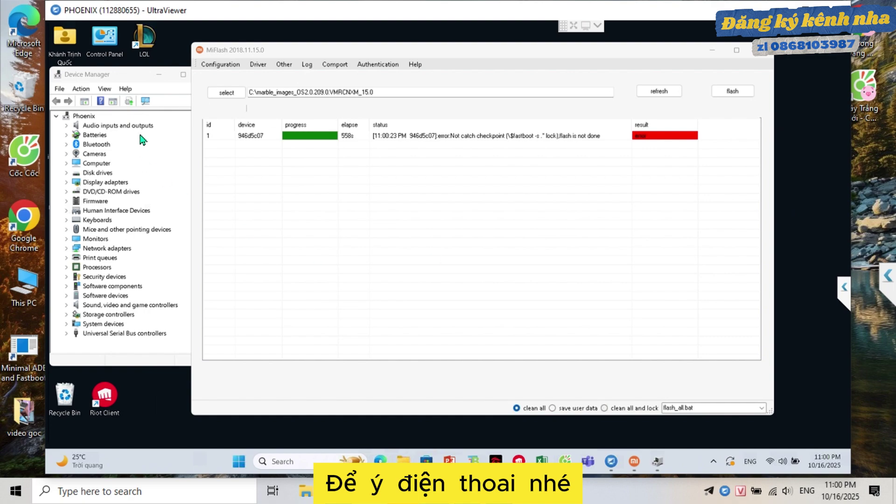
Step: Minimize Device Manager, show This PC in File Explorer, and shrink and reposition its window over MiFlash to check for the phone
click(158, 75)
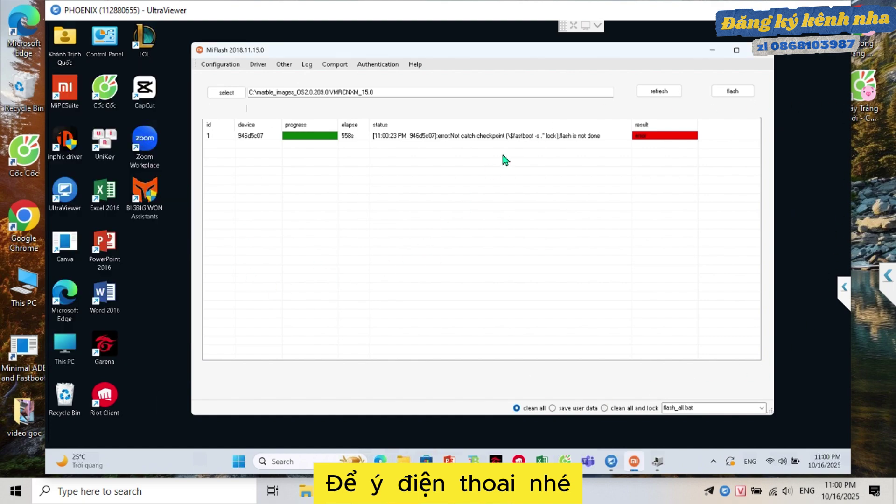
click(403, 461)
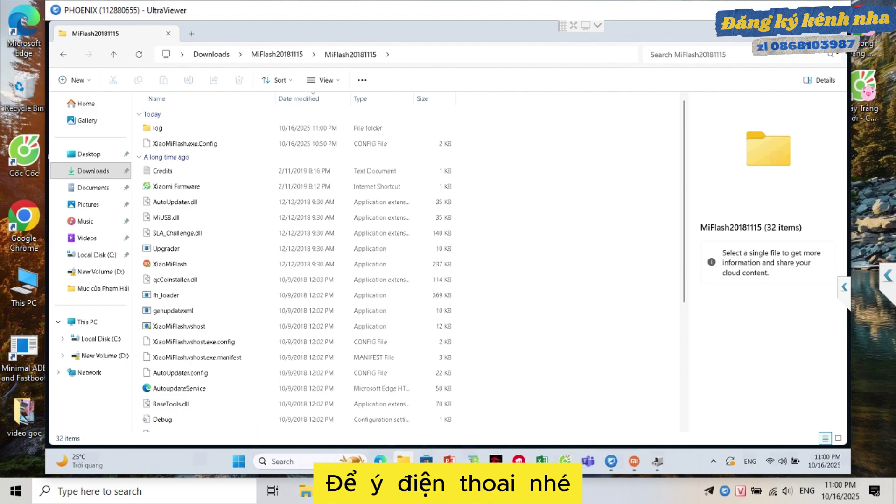
drag(847, 80, 564, 164)
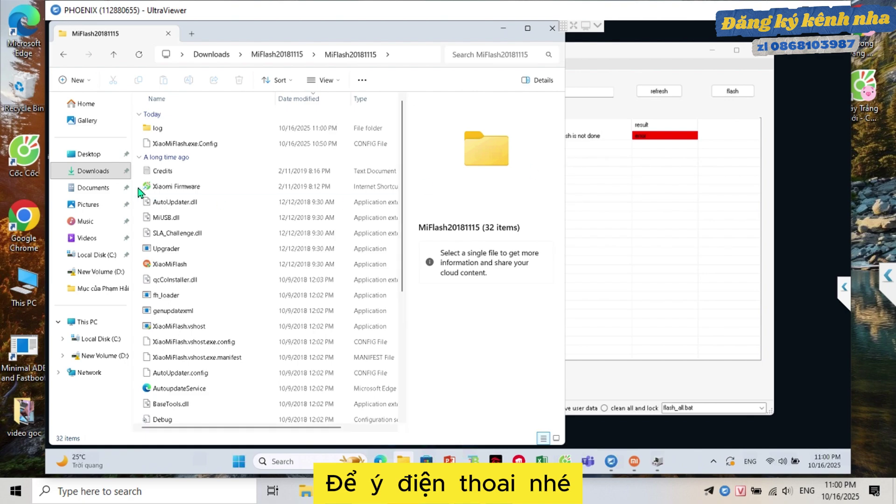
click(91, 322)
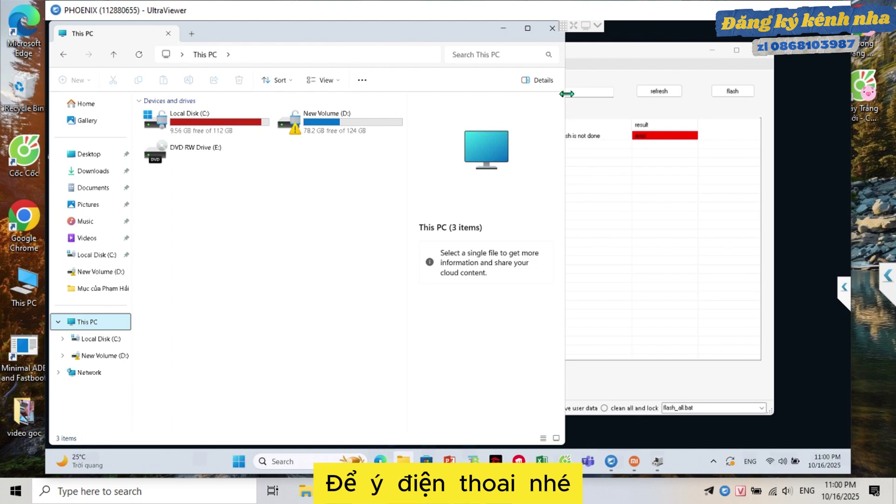
drag(566, 93, 433, 123)
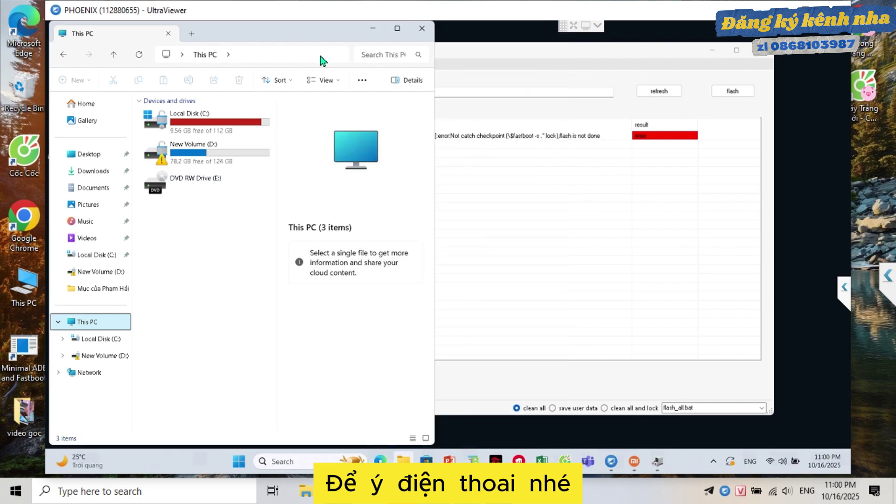
drag(280, 21, 274, 78)
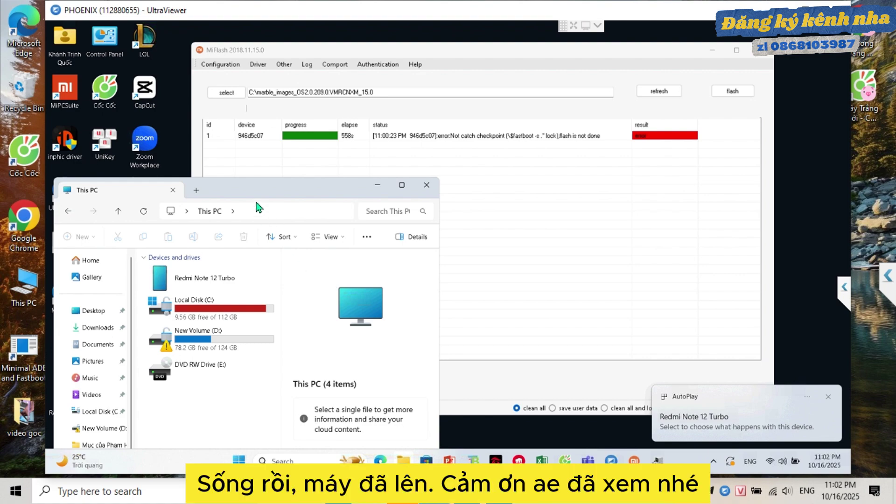
drag(261, 196, 335, 184)
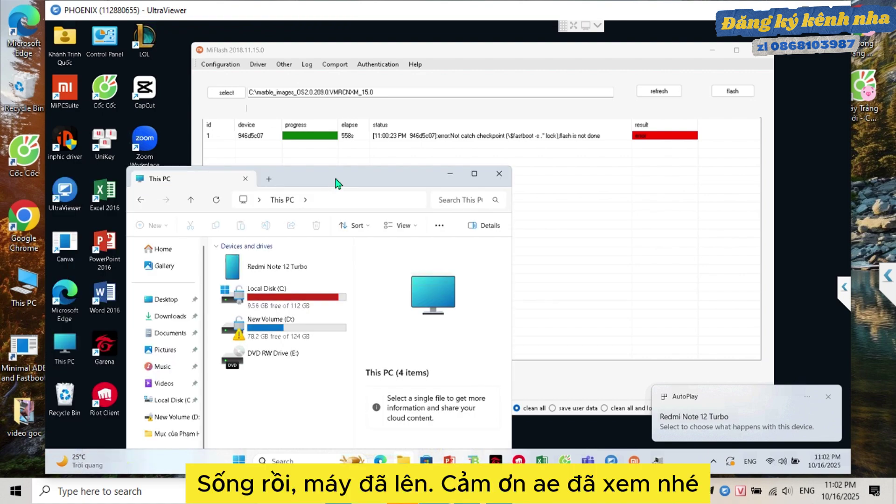